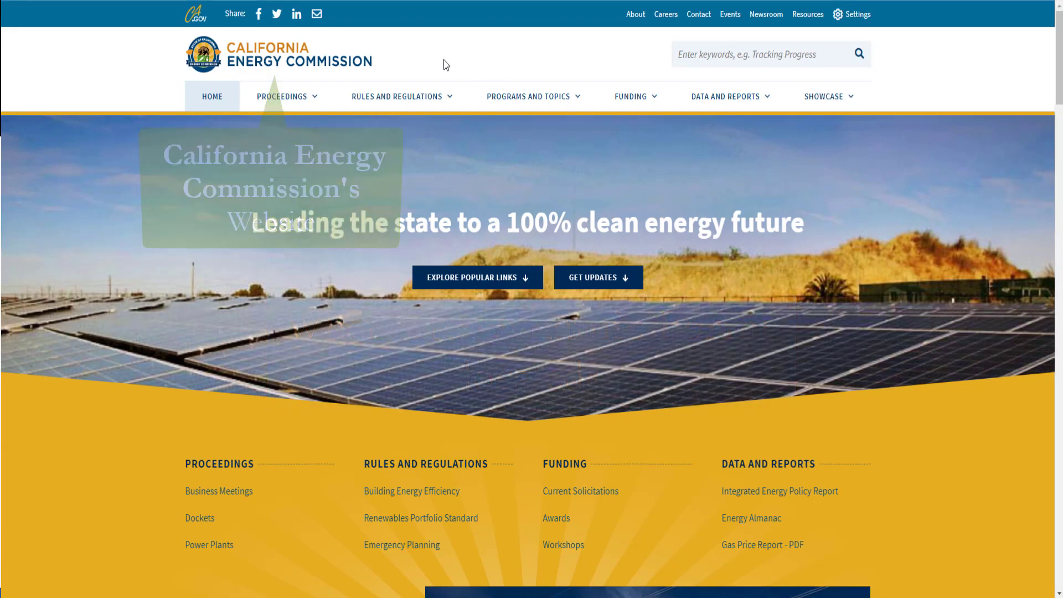
Go via Rules and Regulations > Building Energy Efficiency to the Title 24 standards documents and forms
{"action": "left_click", "coordinate": [444, 99]}
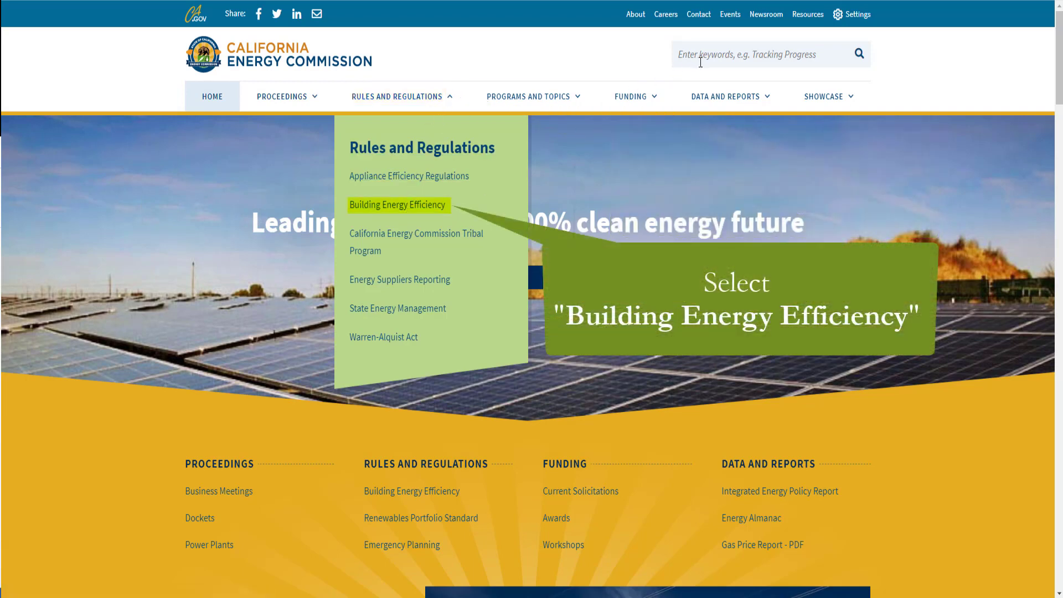
{"action": "left_click", "coordinate": [436, 208]}
{"action": "scroll", "coordinate": [436, 212], "scroll_direction": "down", "scroll_amount": 12}
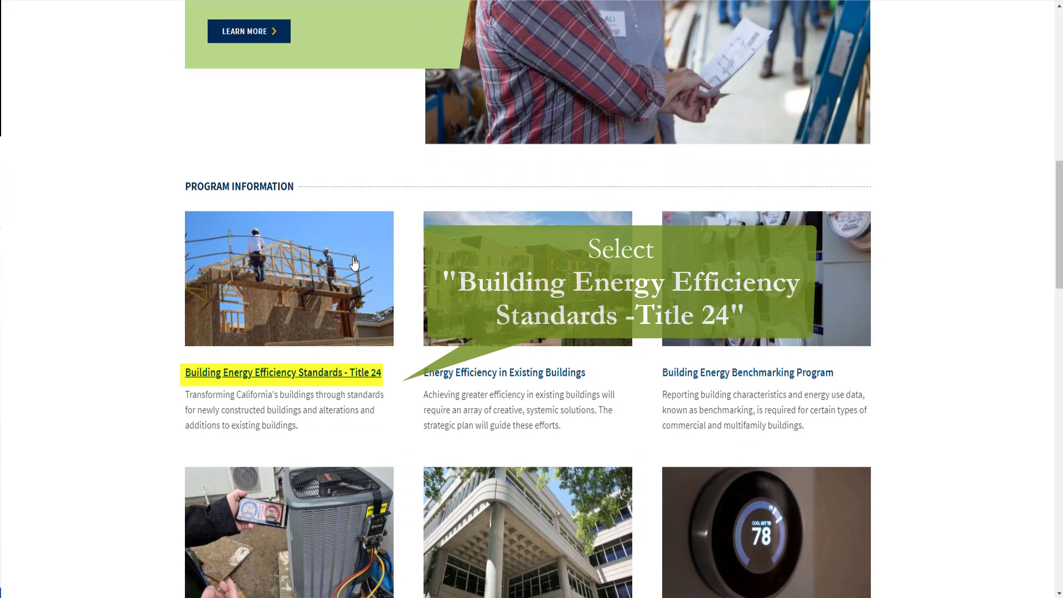
{"action": "left_click", "coordinate": [331, 306]}
{"action": "scroll", "coordinate": [390, 350], "scroll_direction": "down", "scroll_amount": 7}
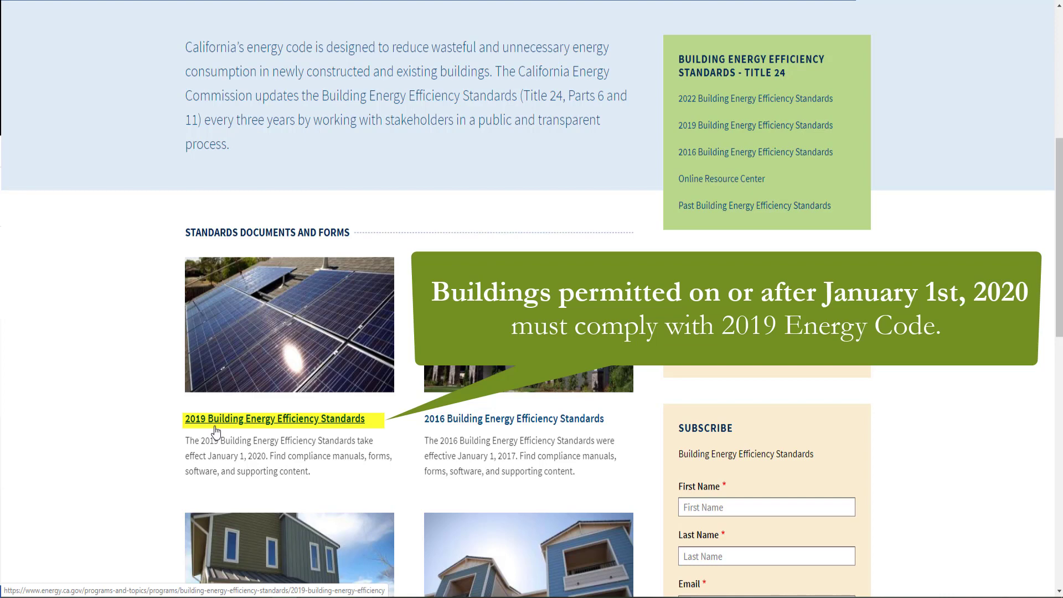
Go from the 2019 standards' compliance forms through Nonresidential to the NRCC documents list
{"action": "left_click", "coordinate": [215, 427]}
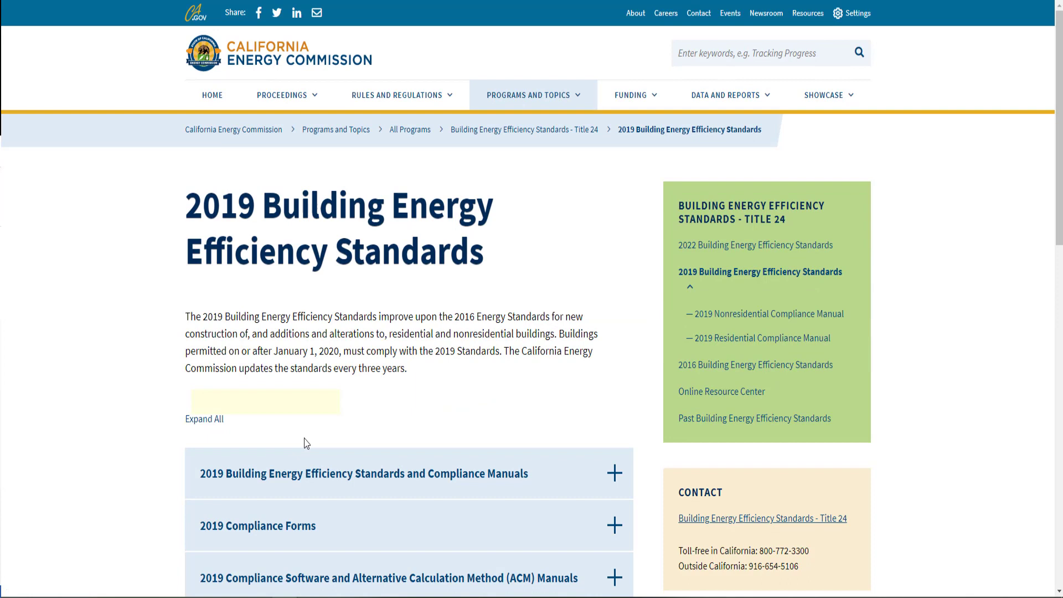
{"action": "scroll", "coordinate": [307, 443], "scroll_direction": "down", "scroll_amount": 2}
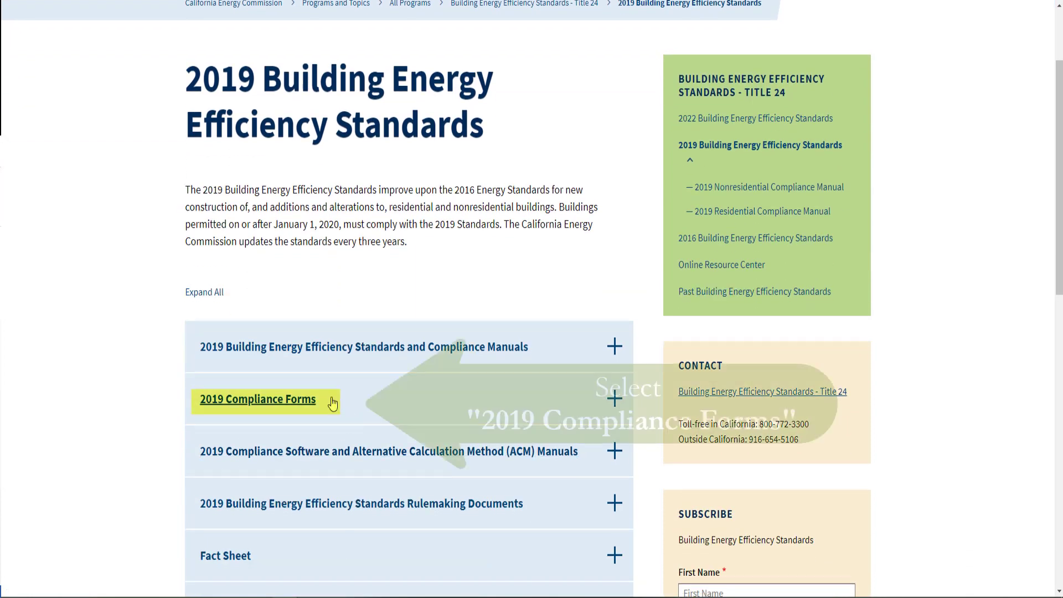
{"action": "left_click", "coordinate": [304, 405]}
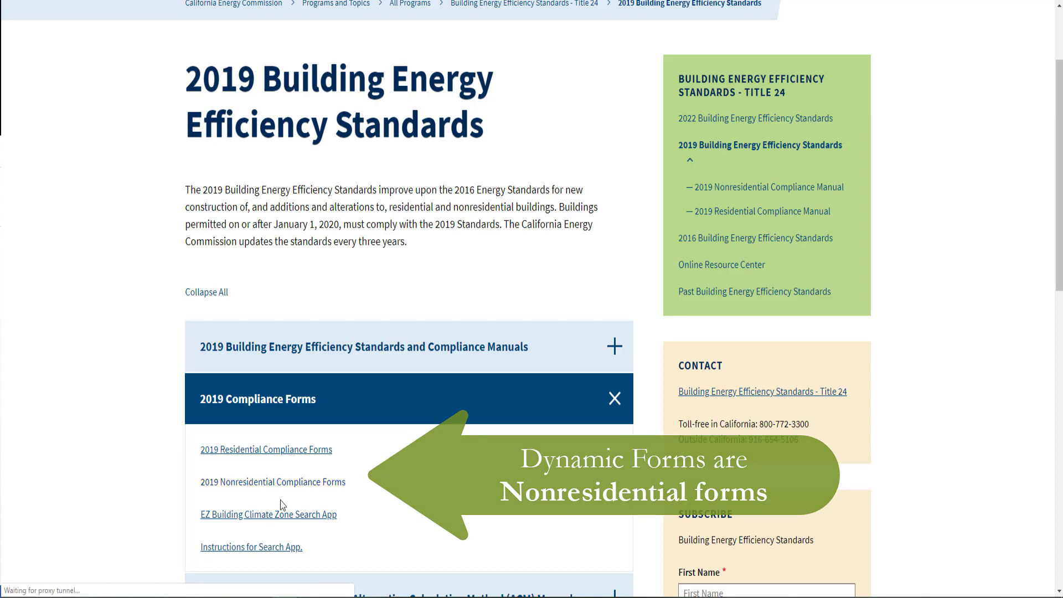
{"action": "left_click", "coordinate": [307, 490]}
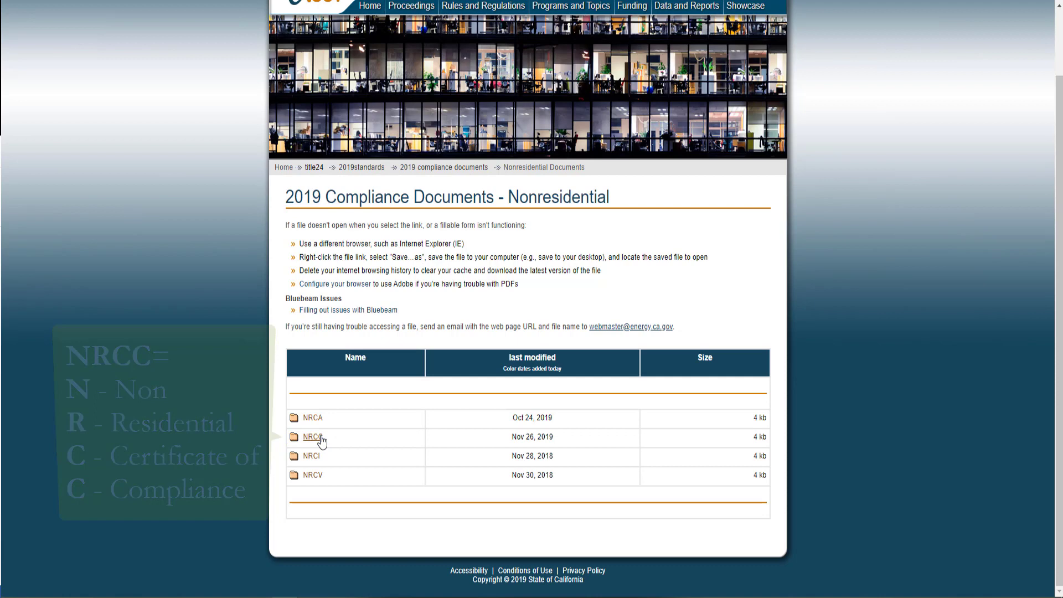
{"action": "left_click", "coordinate": [321, 439]}
{"action": "scroll", "coordinate": [456, 438], "scroll_direction": "down", "scroll_amount": 3}
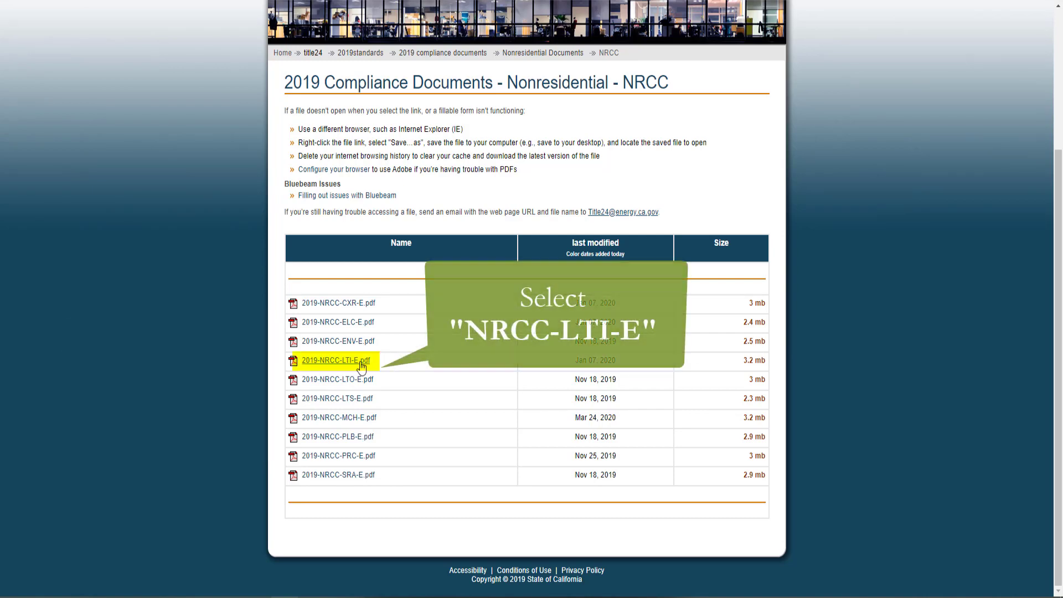
Download 2019-NRCC-LTI-E.pdf and set it to open when the download finishes
{"action": "left_click", "coordinate": [327, 362]}
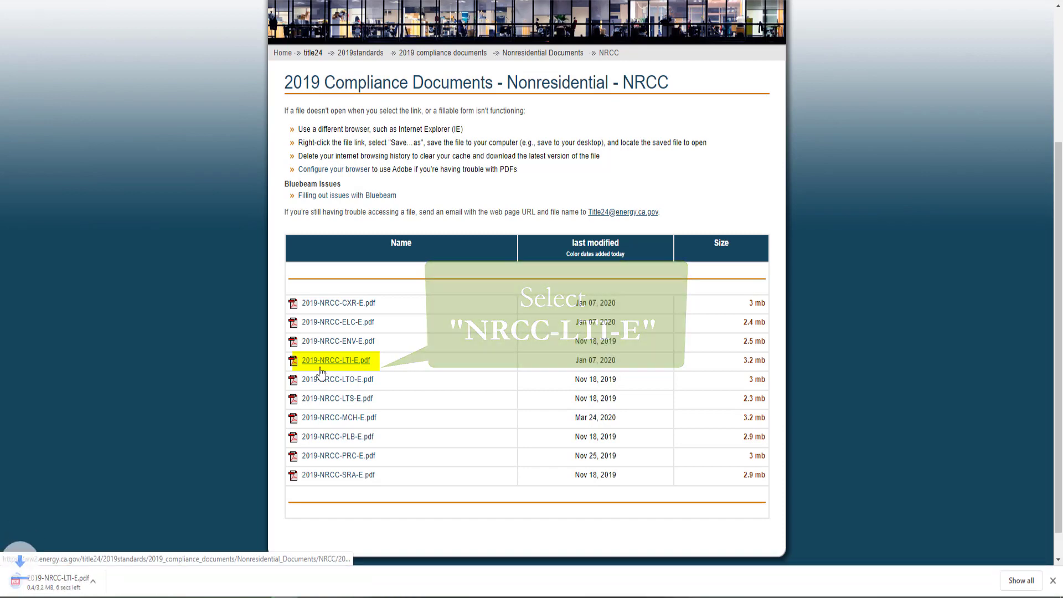
{"action": "left_click", "coordinate": [114, 581]}
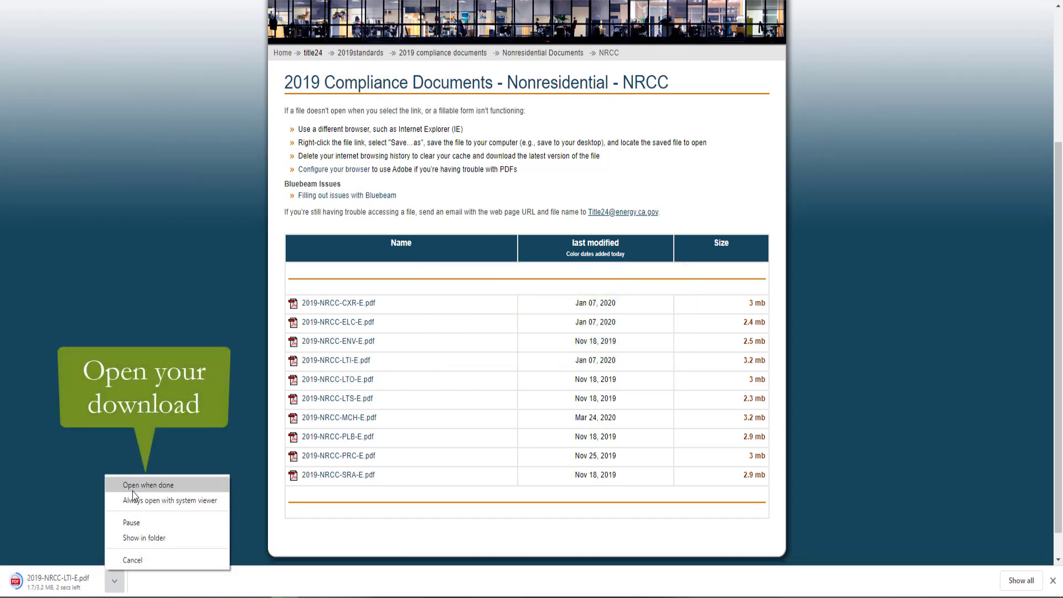
{"action": "left_click", "coordinate": [133, 486]}
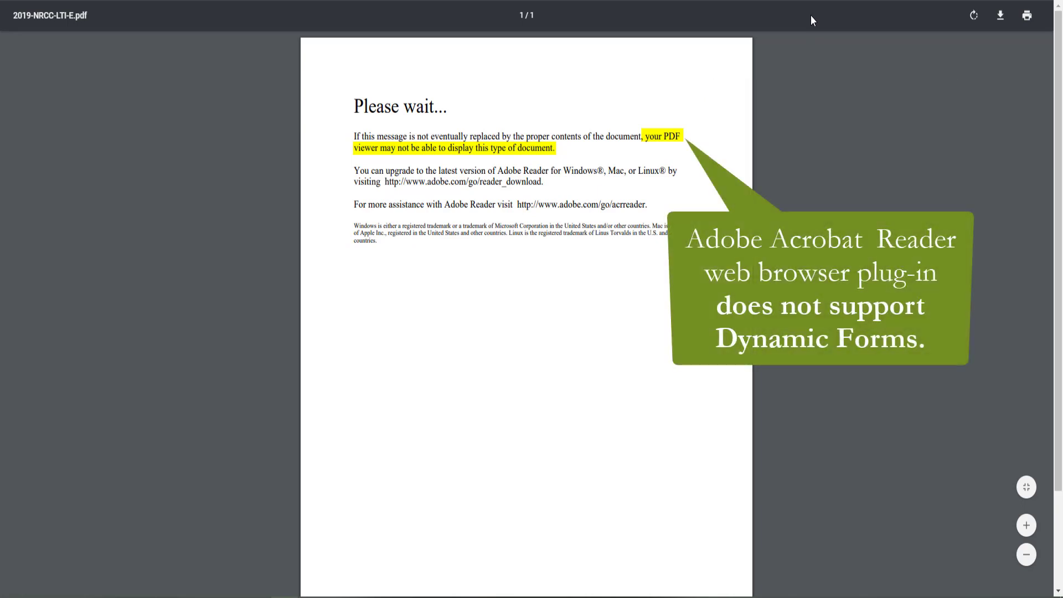
Save a copy of the PDF to the Desktop as LTI-Demo.pdf
{"action": "left_click", "coordinate": [1007, 23]}
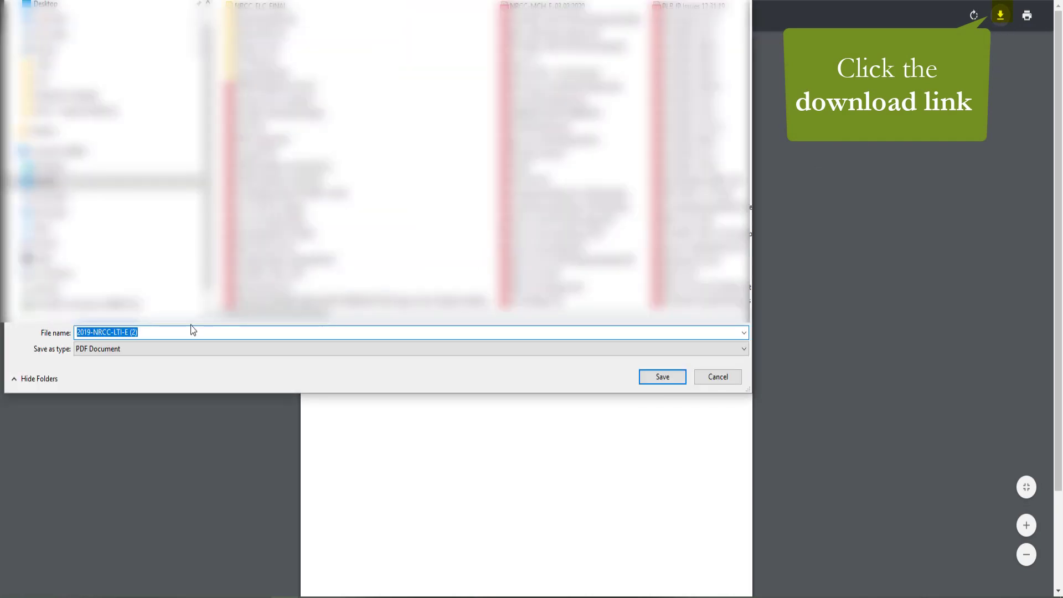
{"action": "type", "text": "LTI-Demo"}
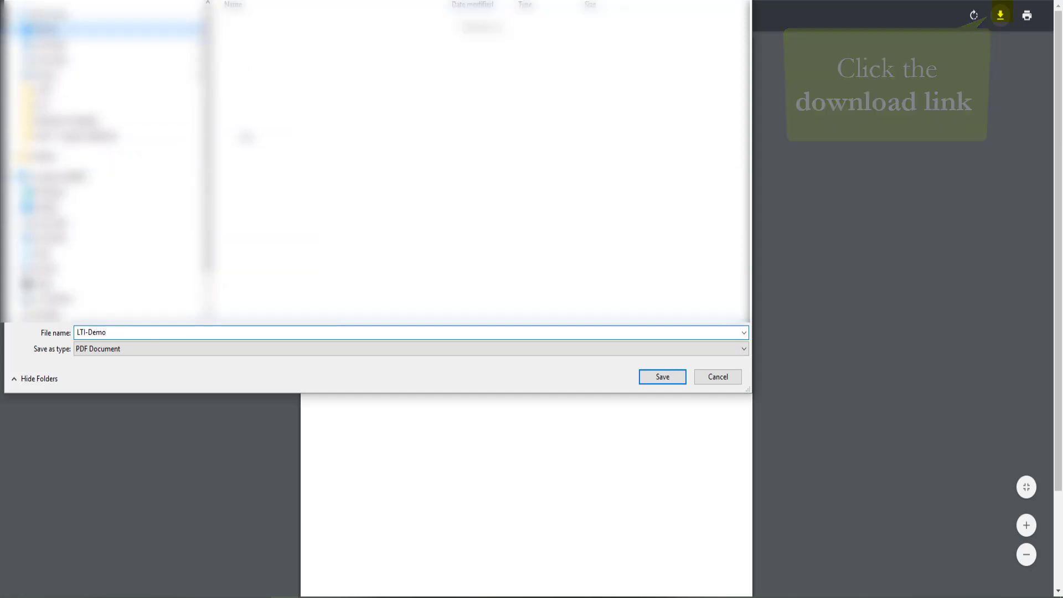
{"action": "left_click", "coordinate": [672, 379]}
Open LTI-Demo.pdf from the Desktop in Adobe Acrobat Reader 2017
{"action": "key", "text": "super+e"}
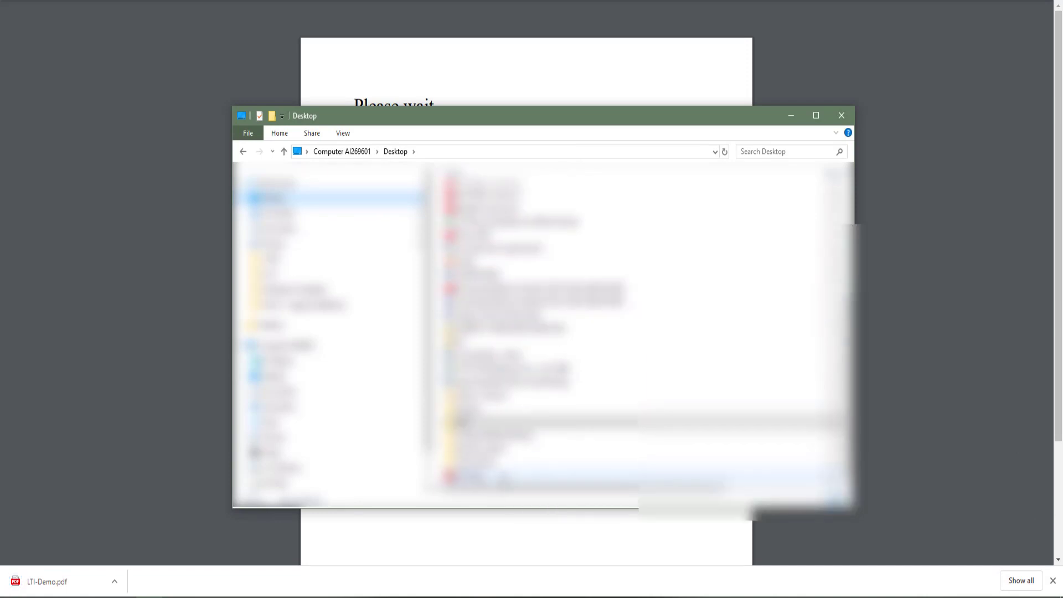
{"action": "double_click", "coordinate": [488, 477]}
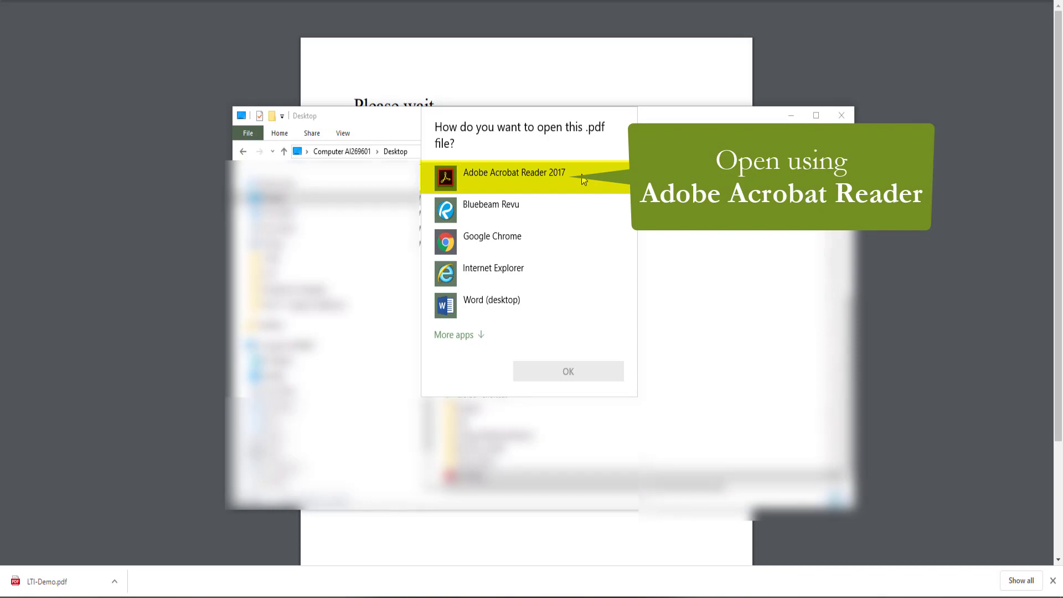
{"action": "double_click", "coordinate": [584, 180]}
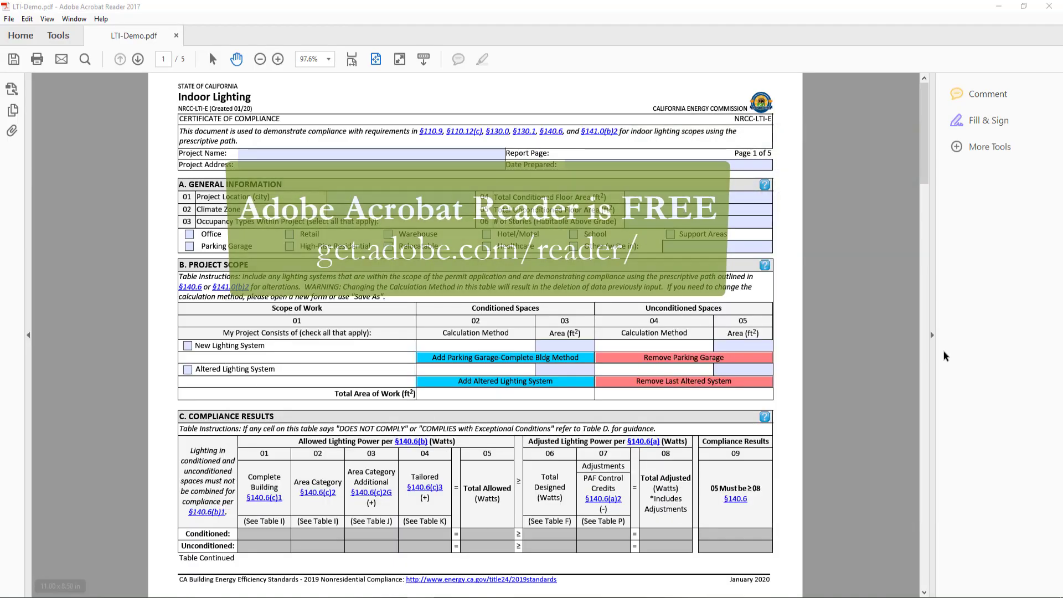
Collapse the right-hand tools pane so the Indoor Lighting form fills the wider window
{"action": "left_click", "coordinate": [933, 336]}
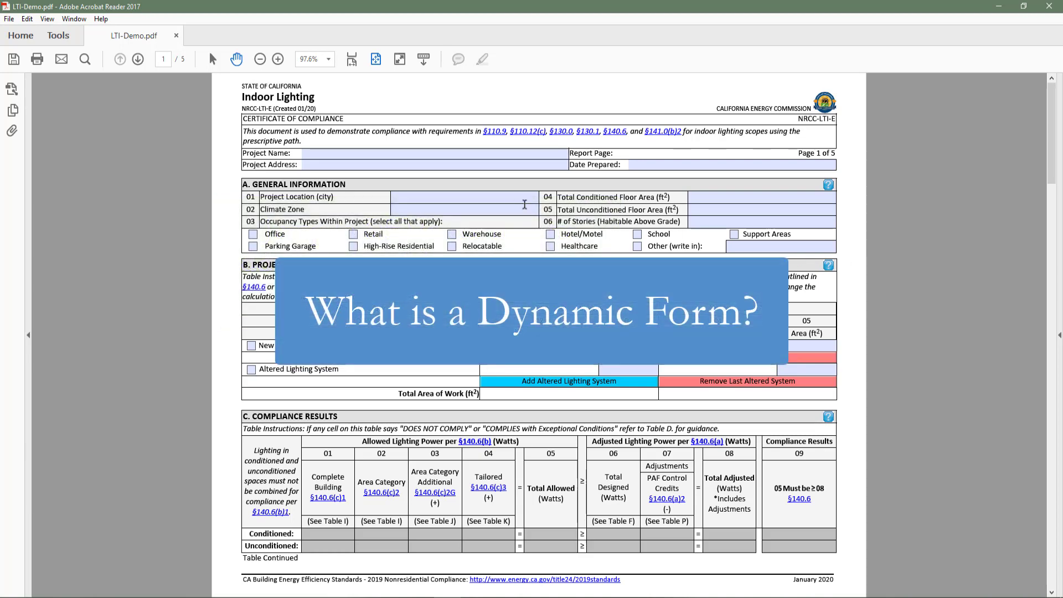
In Table A, enter San Rafael, climate zone 2, and check Office occupancy
{"action": "left_click", "coordinate": [523, 200]}
{"action": "type", "text": "San Ra"}
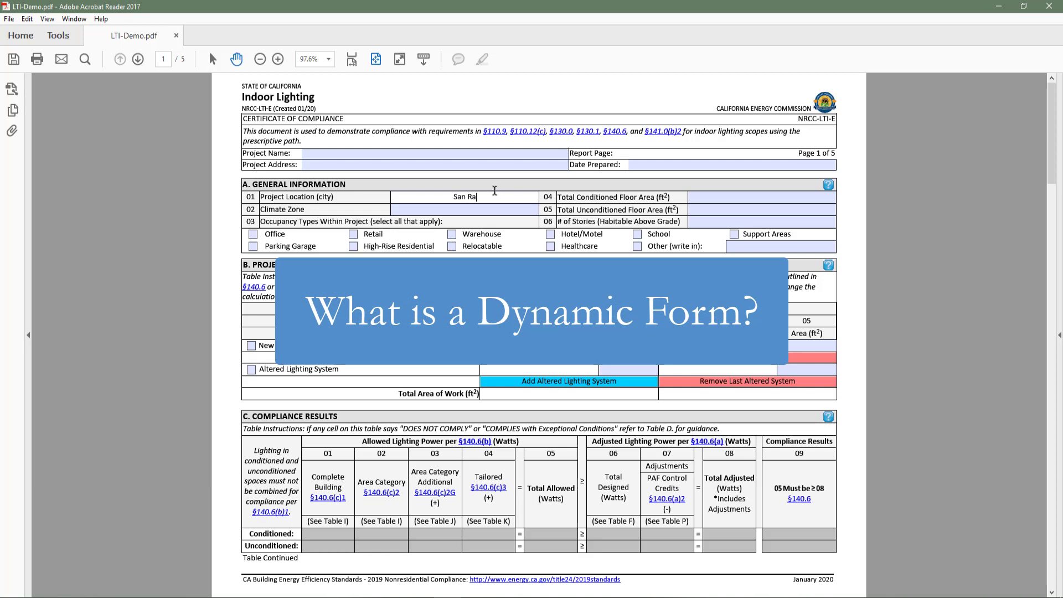
{"action": "type", "text": "fael"}
{"action": "left_click", "coordinate": [485, 206]}
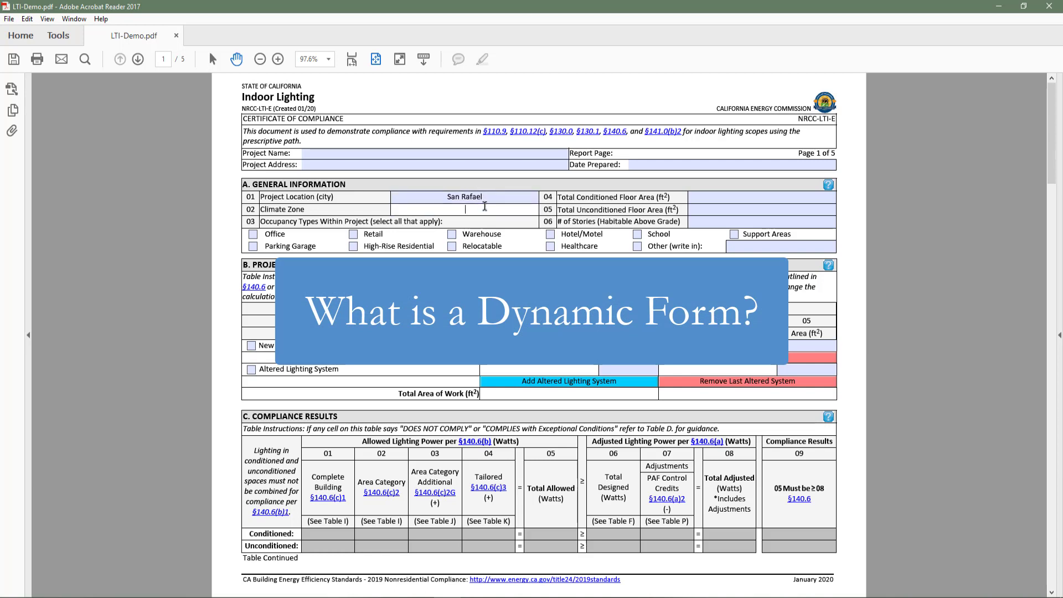
{"action": "type", "text": "2"}
{"action": "left_click", "coordinate": [253, 235]}
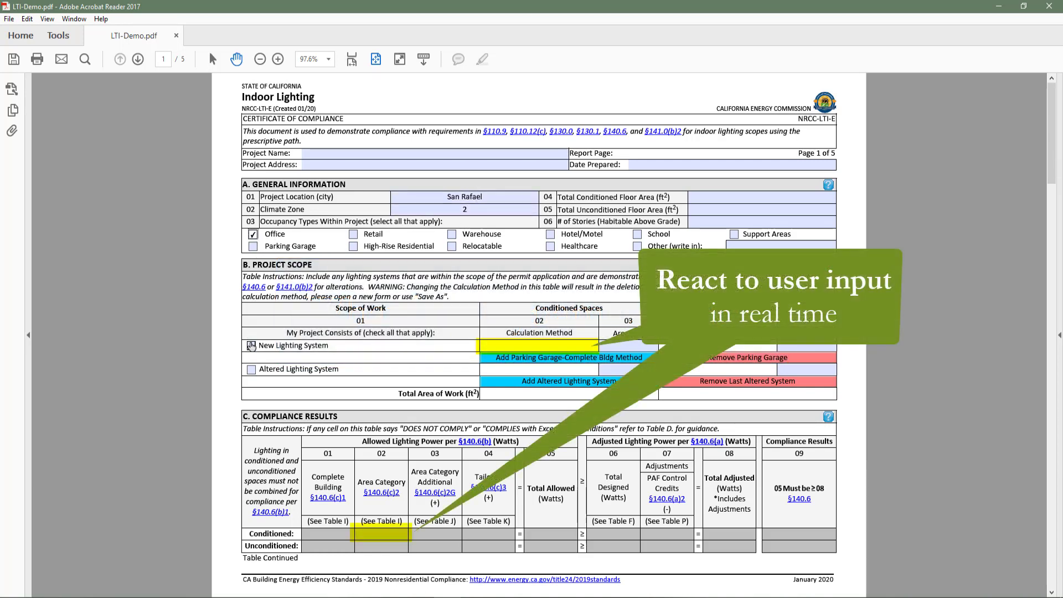
Scope a new lighting system only, using Area Category as the calculation method
{"action": "left_click", "coordinate": [252, 347]}
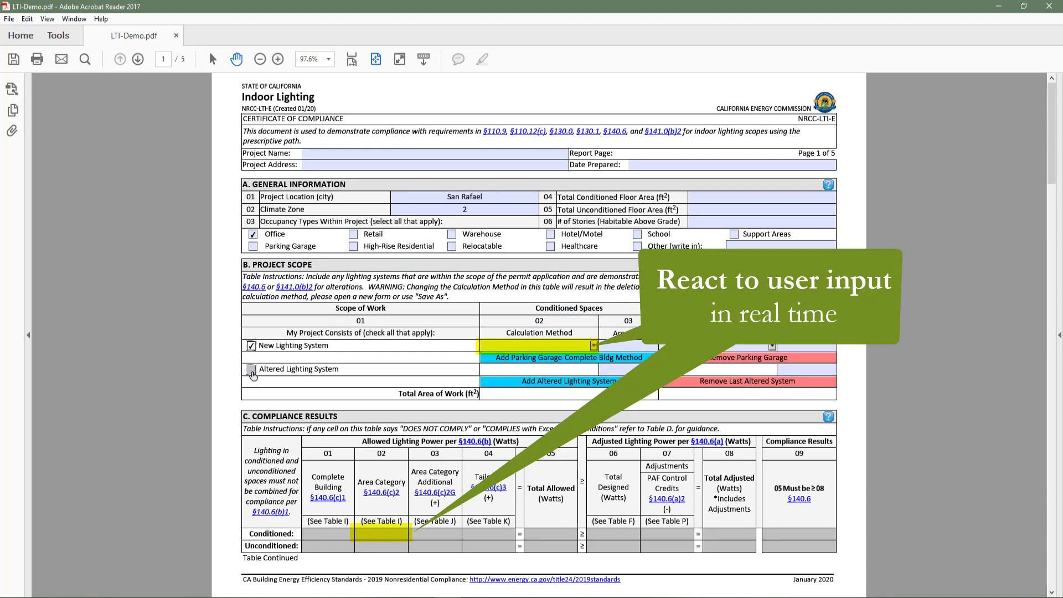
{"action": "left_click", "coordinate": [252, 369]}
{"action": "left_click", "coordinate": [252, 369]}
{"action": "left_click", "coordinate": [594, 346]}
{"action": "left_click", "coordinate": [540, 369]}
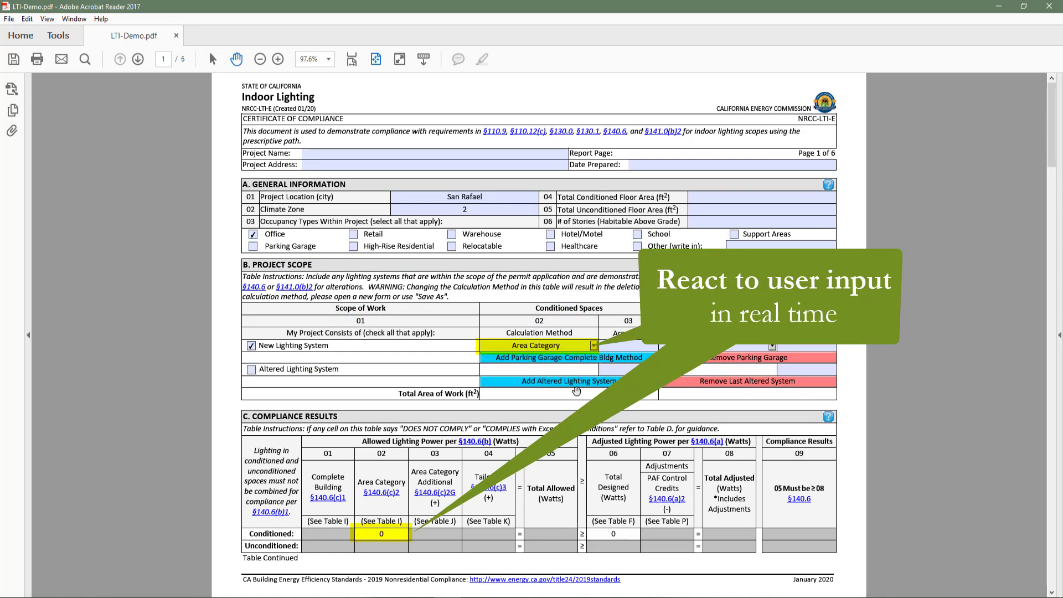
Set Table I's primary function area to Auto Repair, giving an allowed density of 0.55
{"action": "scroll", "coordinate": [576, 391], "scroll_direction": "down", "scroll_amount": 3}
{"action": "scroll", "coordinate": [574, 398], "scroll_direction": "down", "scroll_amount": 3}
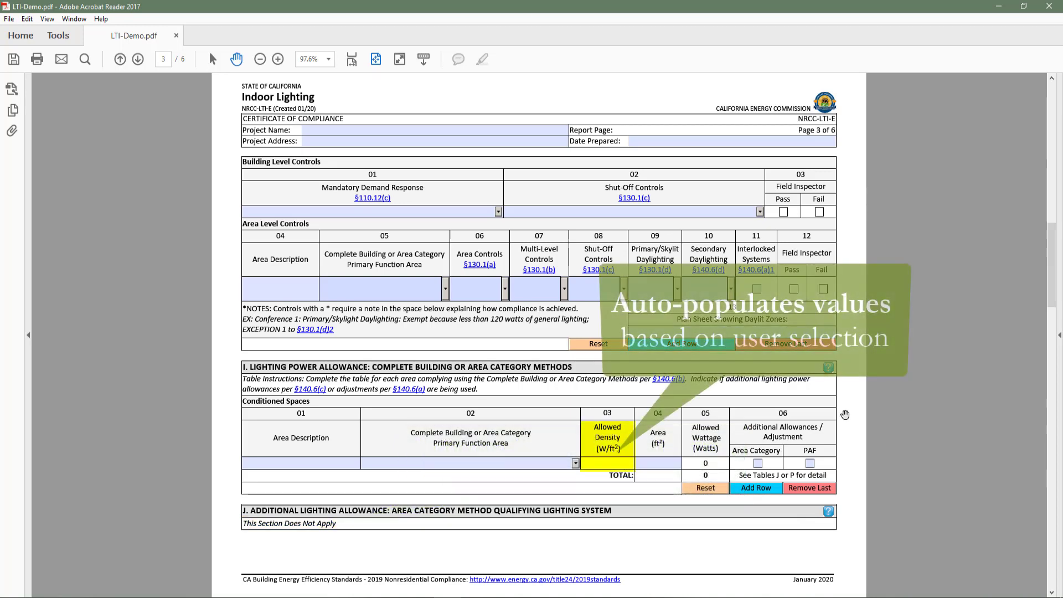
{"action": "left_click", "coordinate": [576, 463]}
{"action": "left_click", "coordinate": [466, 482]}
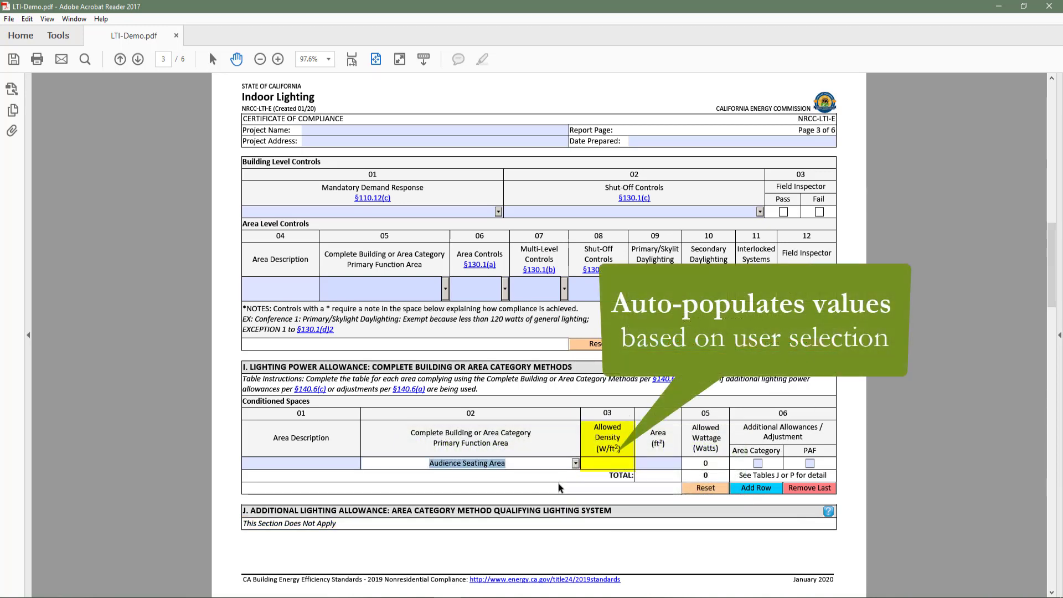
{"action": "left_click", "coordinate": [576, 463]}
{"action": "key", "text": "Down"}
{"action": "key", "text": "Down"}
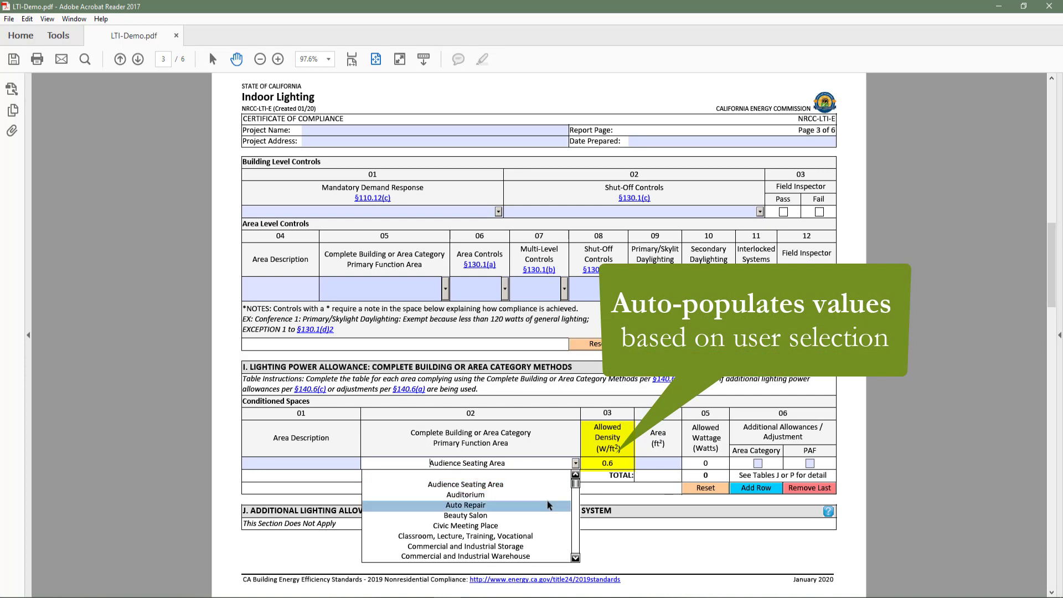
{"action": "key", "text": "Return"}
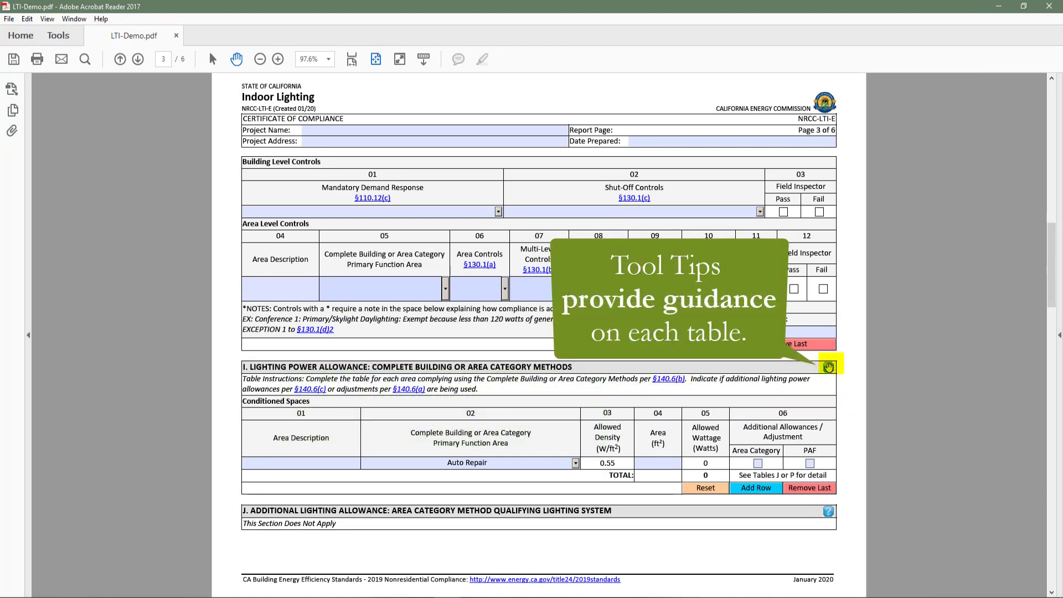
{"action": "mouse_move", "coordinate": [829, 367]}
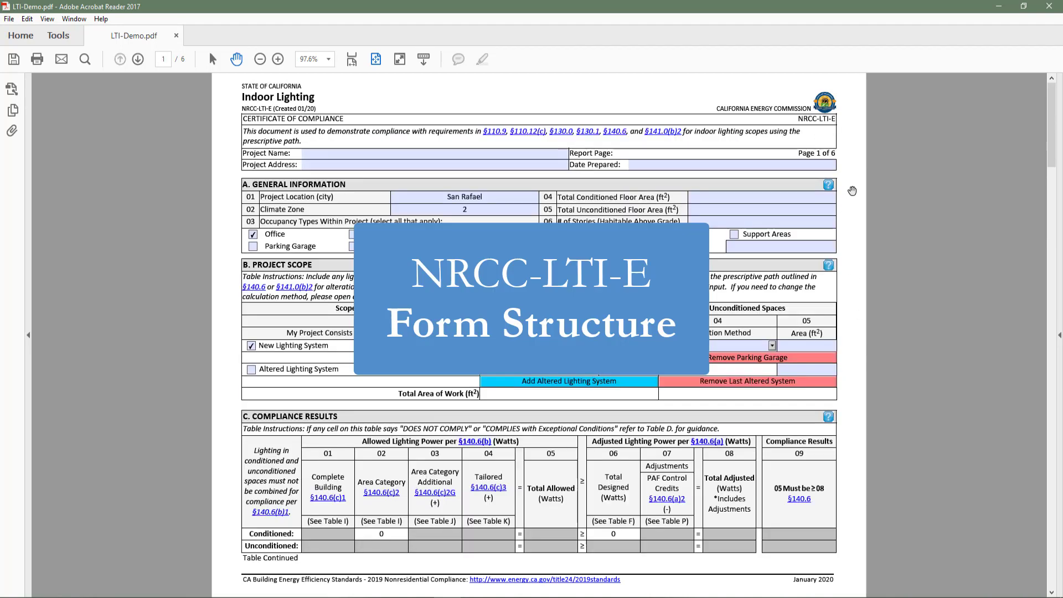
Enter 10,000 total conditioned floor area and scope conditioned spaces as Area Category, 1,000 ft²
{"action": "left_click", "coordinate": [757, 195]}
{"action": "type", "text": "1"}
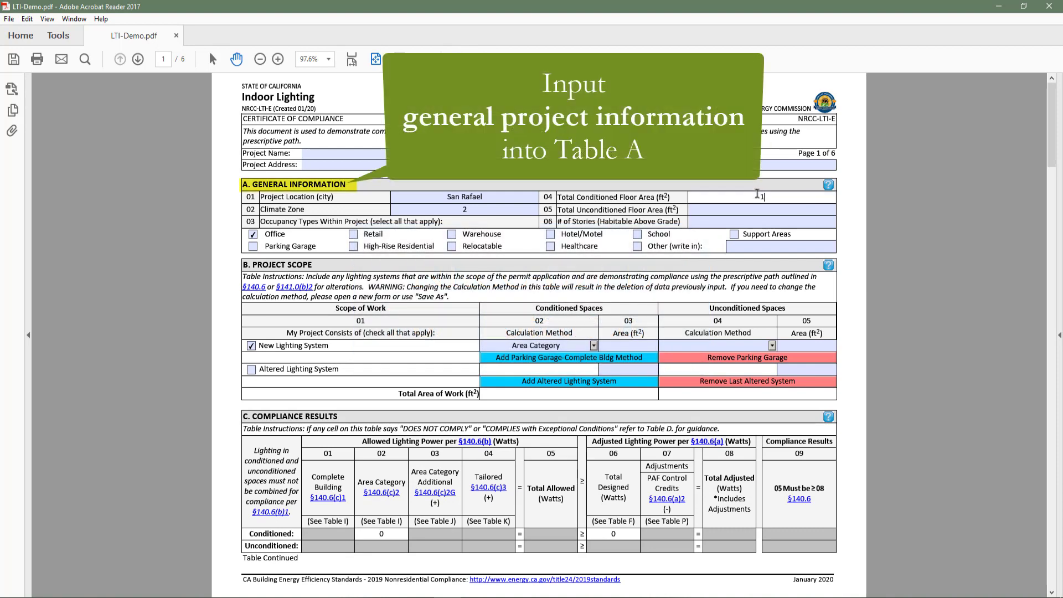
{"action": "type", "text": "0"}
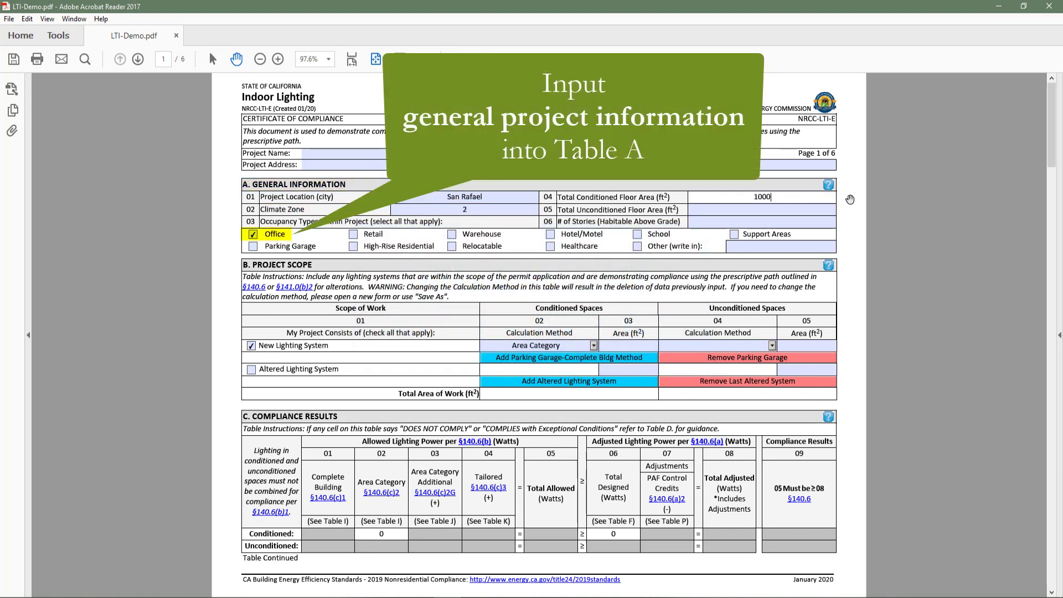
{"action": "type", "text": ",000"}
{"action": "left_click", "coordinate": [849, 199]}
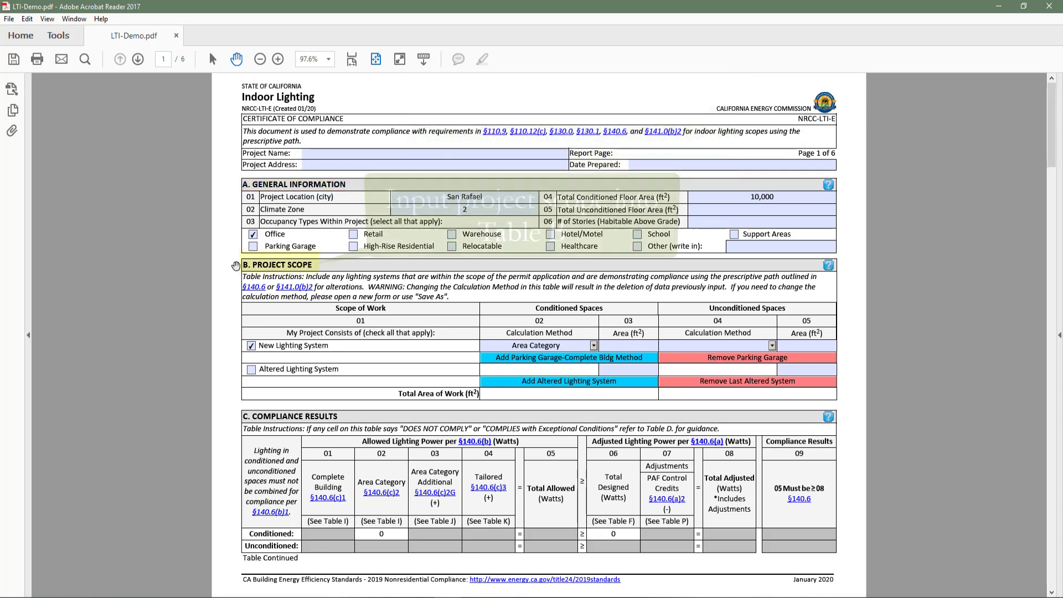
{"action": "left_click", "coordinate": [594, 347]}
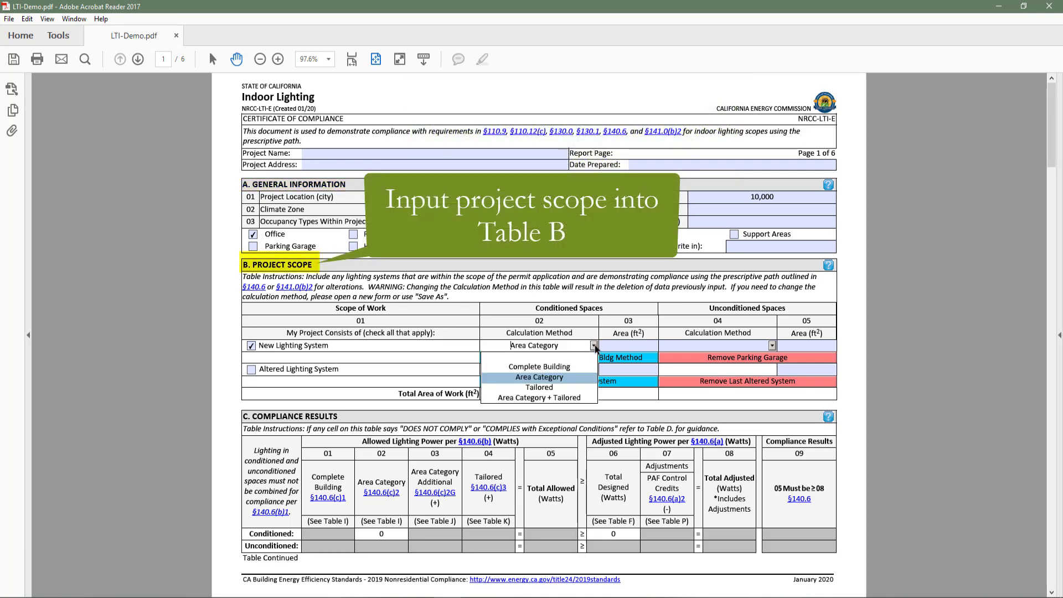
{"action": "left_click", "coordinate": [581, 378]}
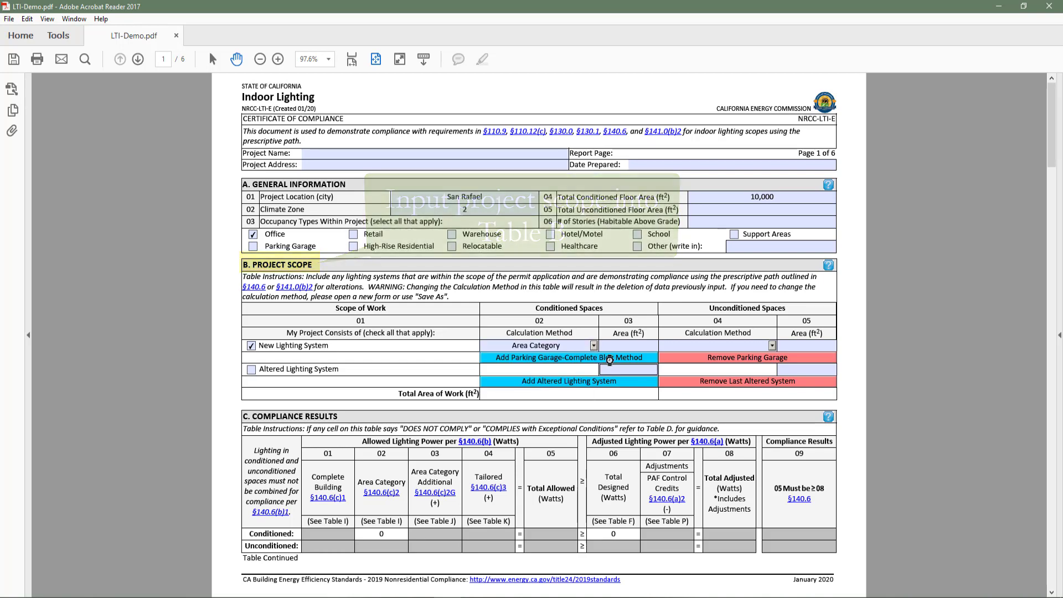
{"action": "left_click", "coordinate": [613, 345]}
{"action": "type", "text": "1,000"}
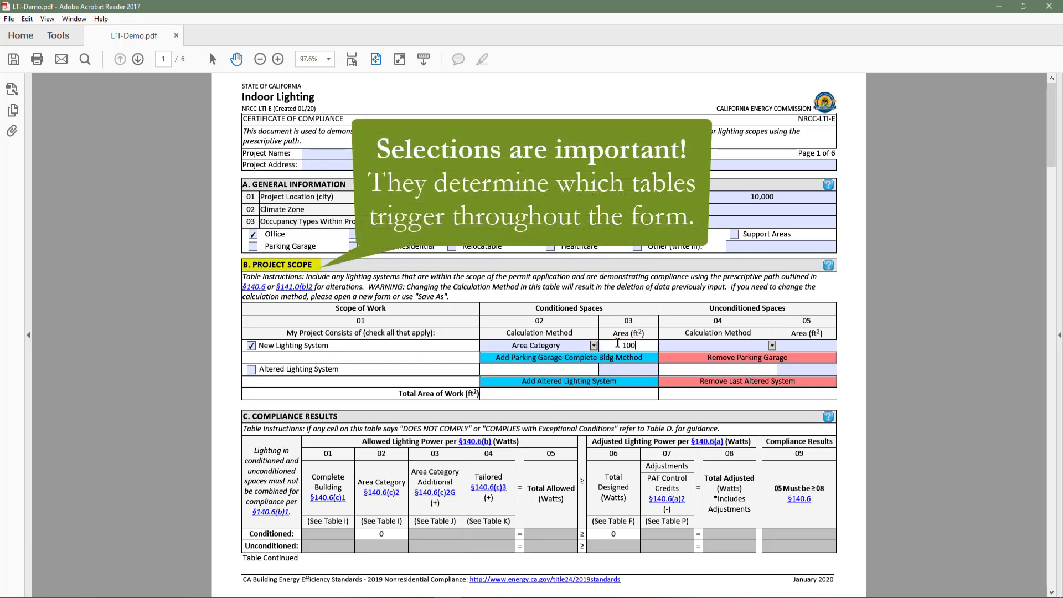
{"action": "left_click", "coordinate": [654, 328]}
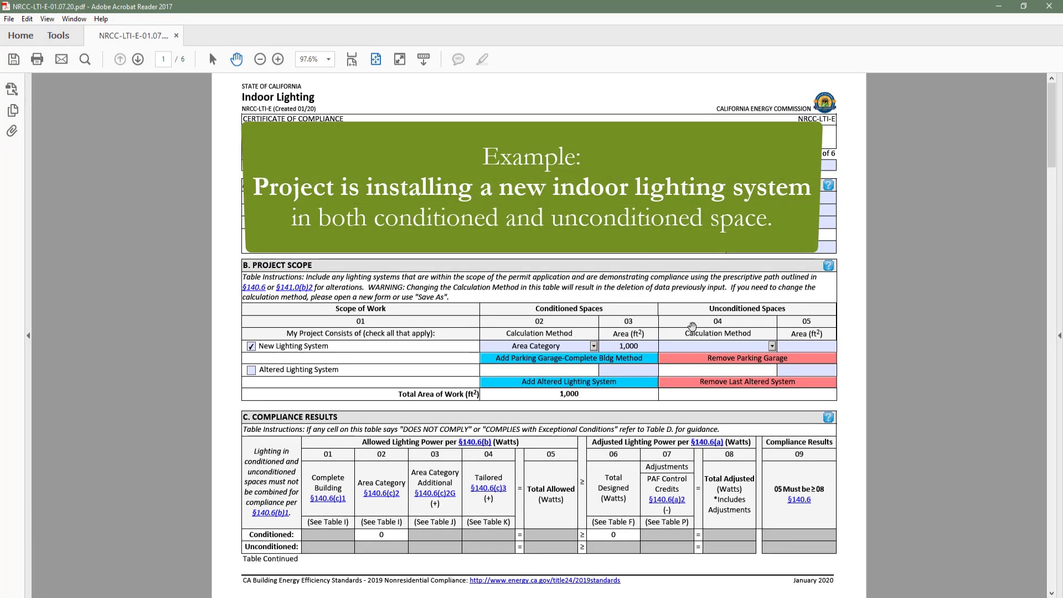
Scope unconditioned spaces as Area Category with 100 ft² in Table B
{"action": "left_click", "coordinate": [773, 347]}
{"action": "left_click", "coordinate": [748, 380]}
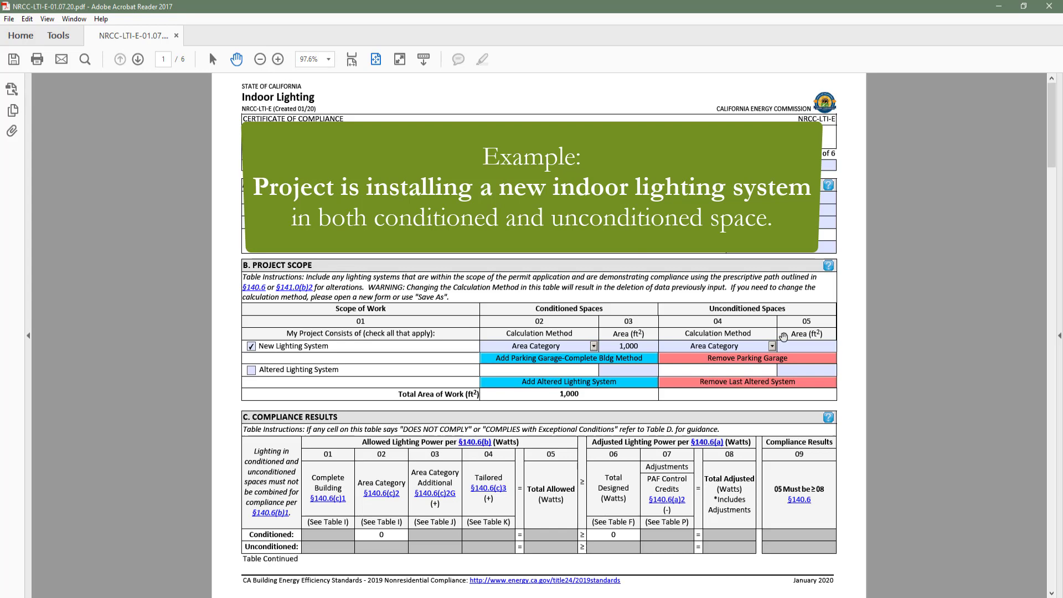
{"action": "left_click", "coordinate": [789, 345]}
{"action": "type", "text": "100"}
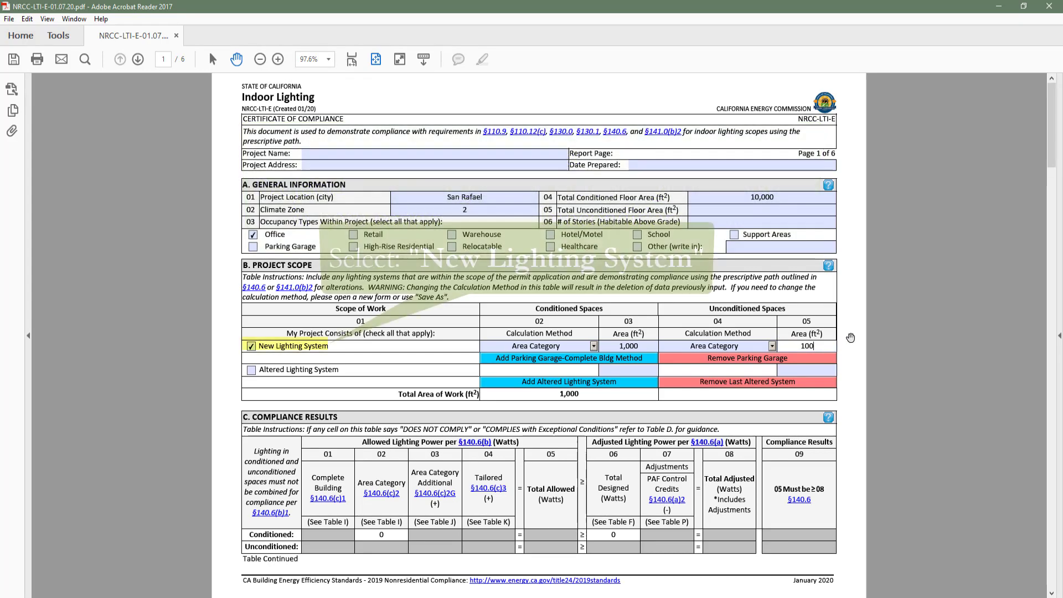
{"action": "left_click", "coordinate": [847, 334]}
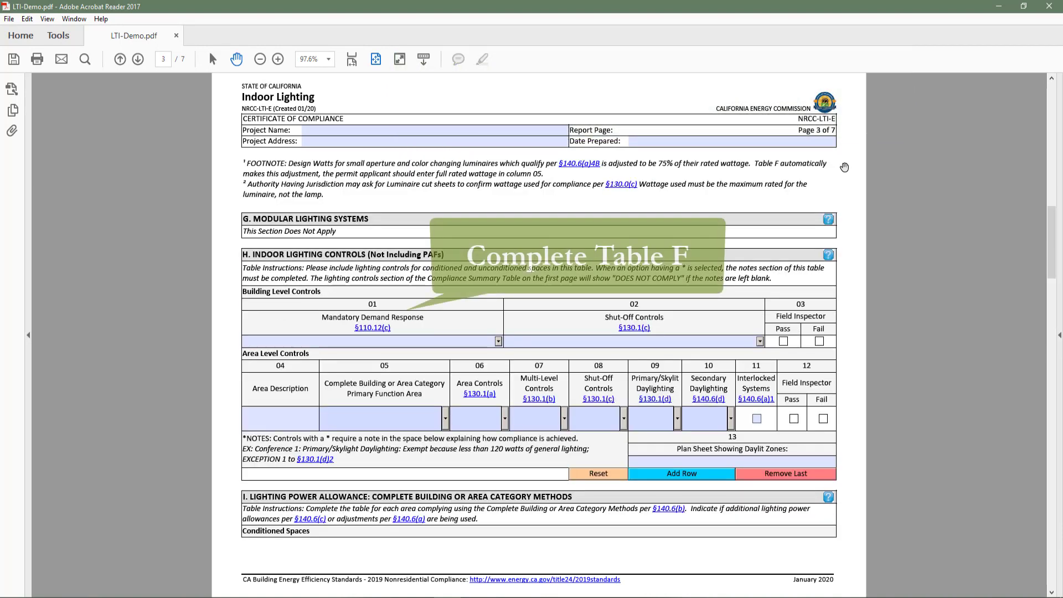
Fill Table F fixture rows LED-1 and LED-2, each 10 W with 10 luminaires
{"action": "left_click", "coordinate": [259, 393]}
{"action": "type", "text": "LED-1"}
{"action": "key", "text": "Tab"}
{"action": "type", "text": "LED-1"}
{"action": "key", "text": "Tab"}
{"action": "key", "text": "Tab"}
{"action": "key", "text": "Tab"}
{"action": "type", "text": "10"}
{"action": "key", "text": "Tab"}
{"action": "key", "text": "Tab"}
{"action": "type", "text": "10"}
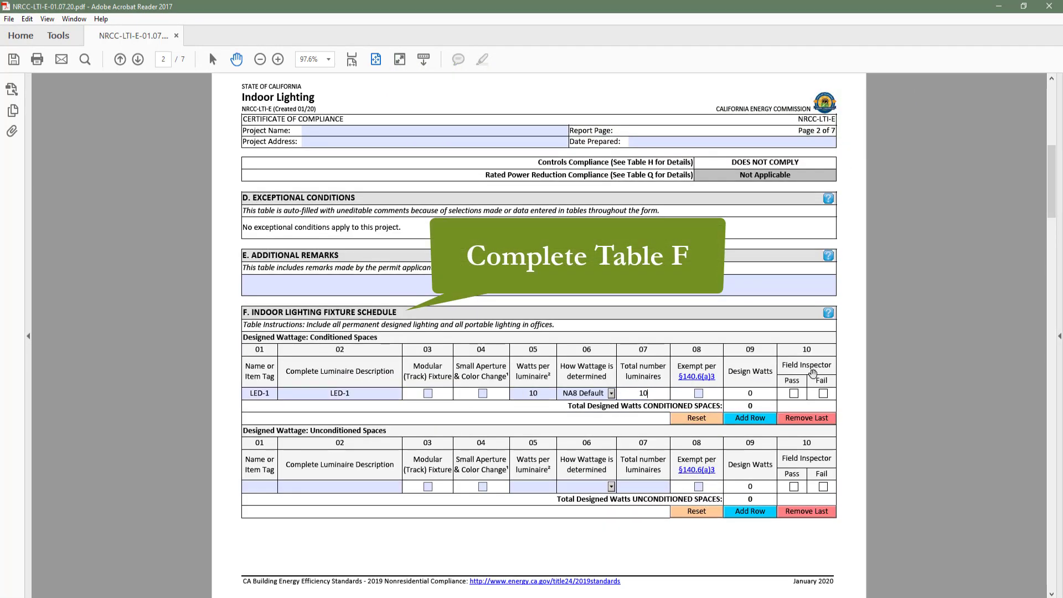
{"action": "left_click", "coordinate": [262, 486]}
{"action": "type", "text": "LED-2"}
{"action": "key", "text": "Tab"}
{"action": "type", "text": "LED-2"}
{"action": "key", "text": "Tab"}
{"action": "key", "text": "Tab"}
{"action": "key", "text": "Tab"}
{"action": "type", "text": "10"}
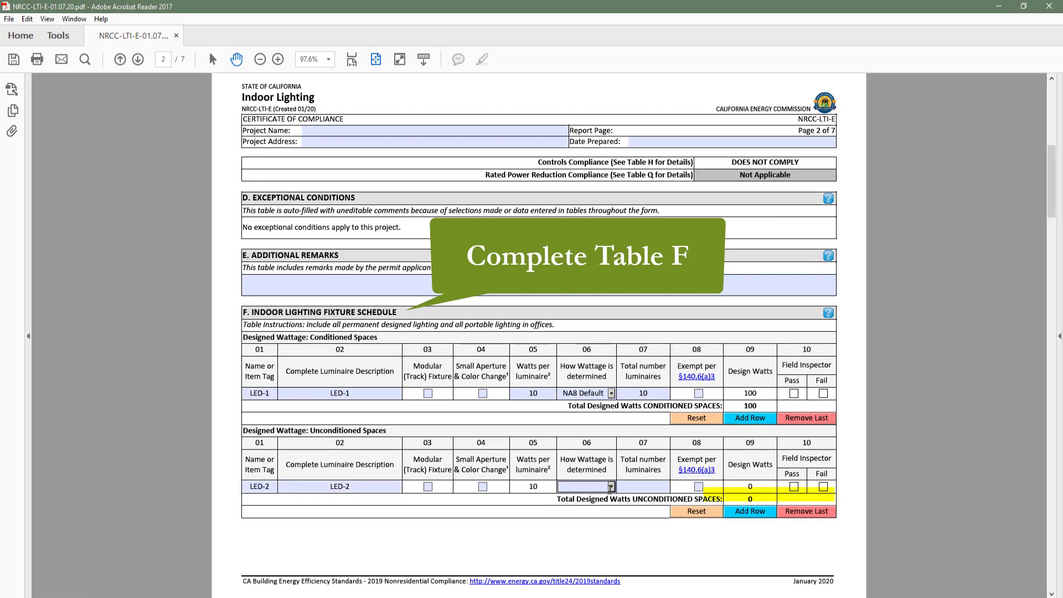
{"action": "left_click", "coordinate": [651, 486]}
{"action": "type", "text": "10"}
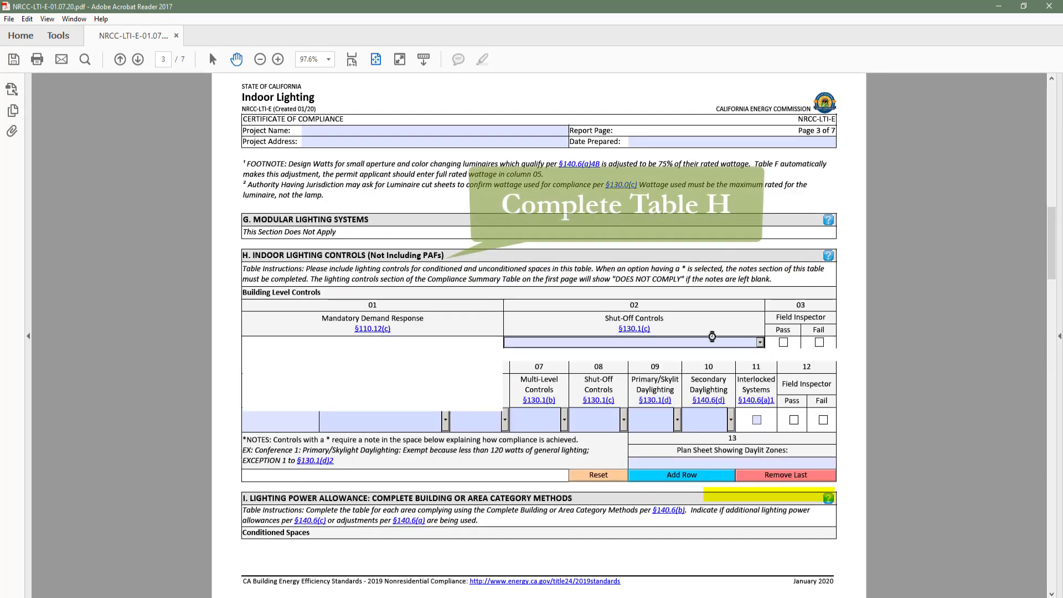
In Table H, set Office Building controls: Manual ON/OFF, Dimmer, Occ. Sensor, daylighting Included
{"action": "left_click", "coordinate": [280, 419]}
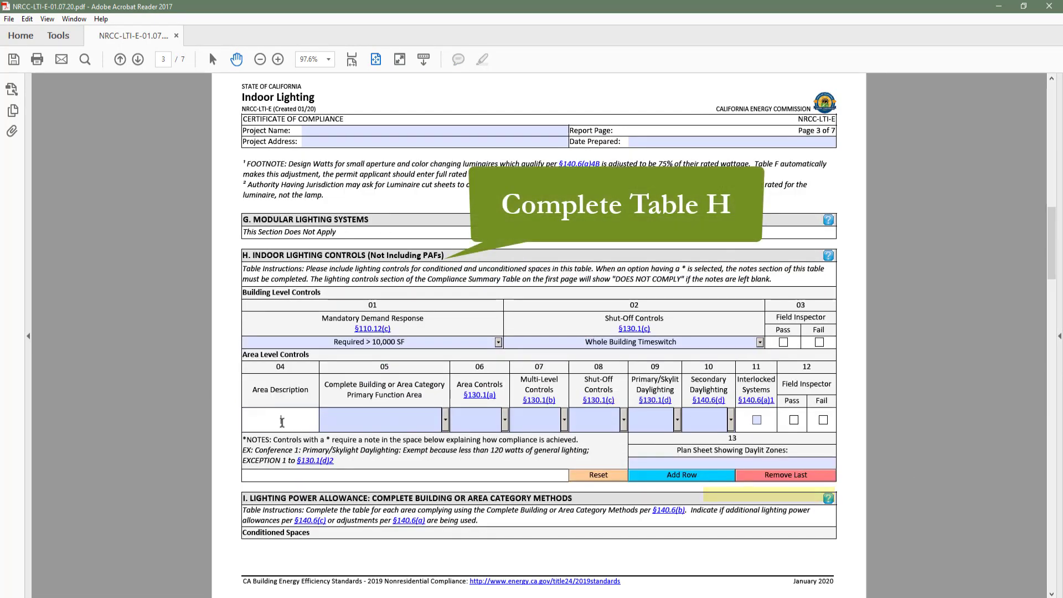
{"action": "type", "text": "Office"}
{"action": "left_click", "coordinate": [445, 419]}
{"action": "left_click", "coordinate": [381, 522]}
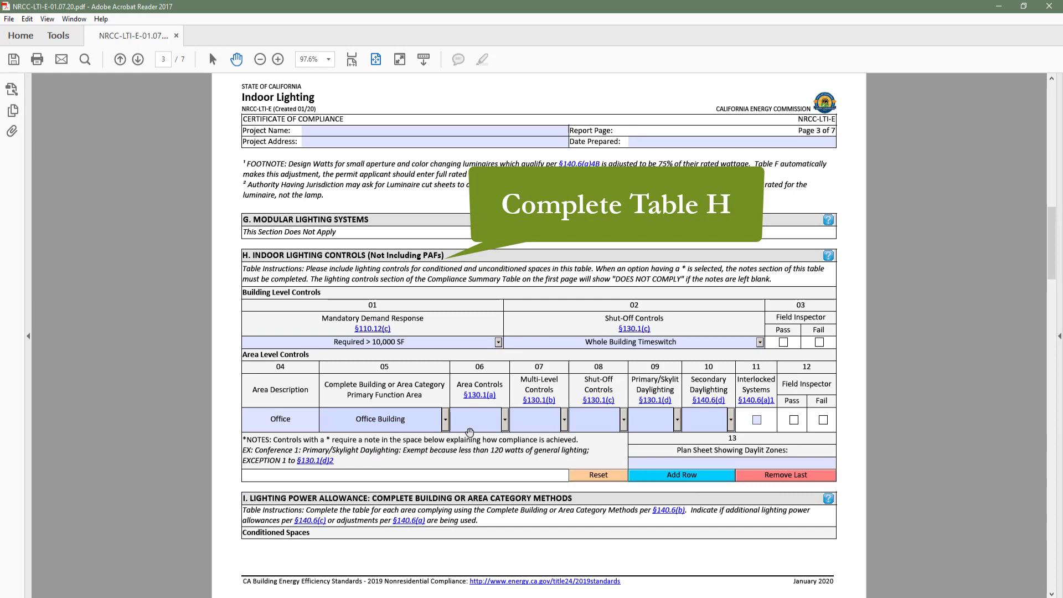
{"action": "left_click", "coordinate": [505, 419]}
{"action": "left_click", "coordinate": [480, 432]}
{"action": "left_click", "coordinate": [563, 419]}
{"action": "left_click", "coordinate": [532, 441]}
{"action": "left_click", "coordinate": [624, 419]}
{"action": "left_click", "coordinate": [598, 454]}
{"action": "left_click", "coordinate": [677, 419]}
{"action": "left_click", "coordinate": [651, 443]}
{"action": "left_click", "coordinate": [731, 419]}
{"action": "left_click", "coordinate": [706, 443]}
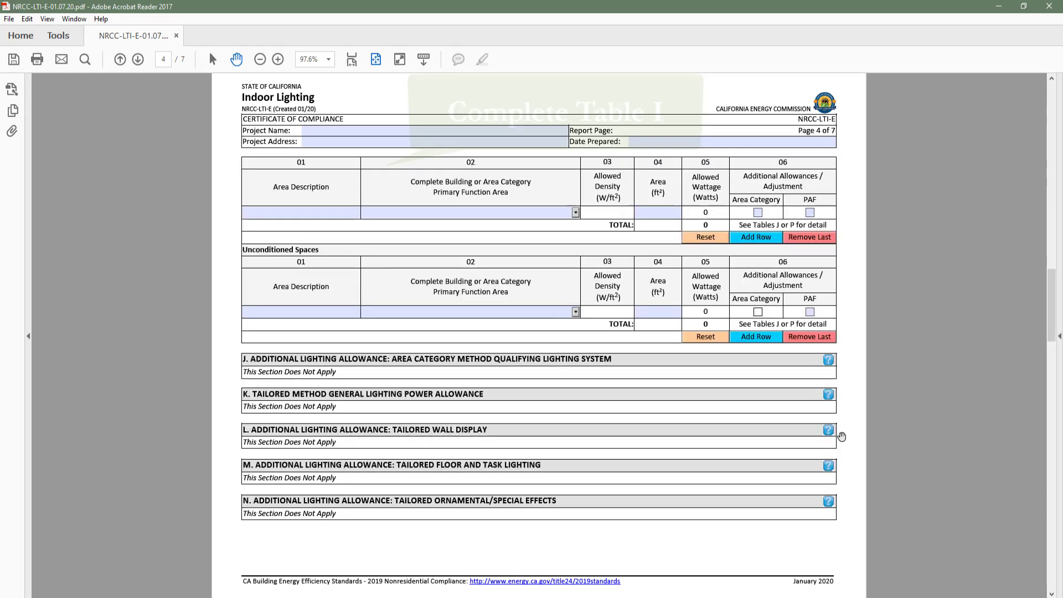
In Table I, add 'Conditioned Office' as Office (> 250 square feet), 1,000 ft²
{"action": "left_click", "coordinate": [301, 213]}
{"action": "type", "text": "Conditioned Office"}
{"action": "left_click", "coordinate": [576, 212]}
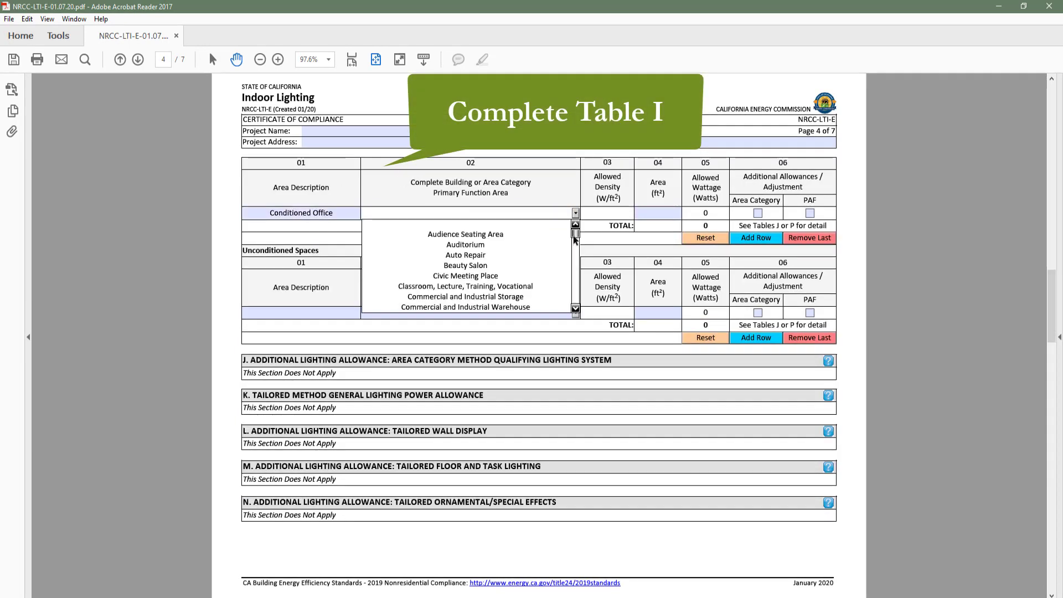
{"action": "scroll", "coordinate": [507, 266], "scroll_direction": "down", "scroll_amount": 5}
{"action": "left_click", "coordinate": [507, 234]}
{"action": "left_click", "coordinate": [658, 212]}
{"action": "type", "text": "1000"}
{"action": "key", "text": "Tab"}
Add 'Unconditioned Stairwell' with Stairwell as its primary function area in Table I
{"action": "left_click", "coordinate": [301, 312]}
{"action": "type", "text": "Unconditioned Stairwell"}
{"action": "left_click", "coordinate": [575, 311]}
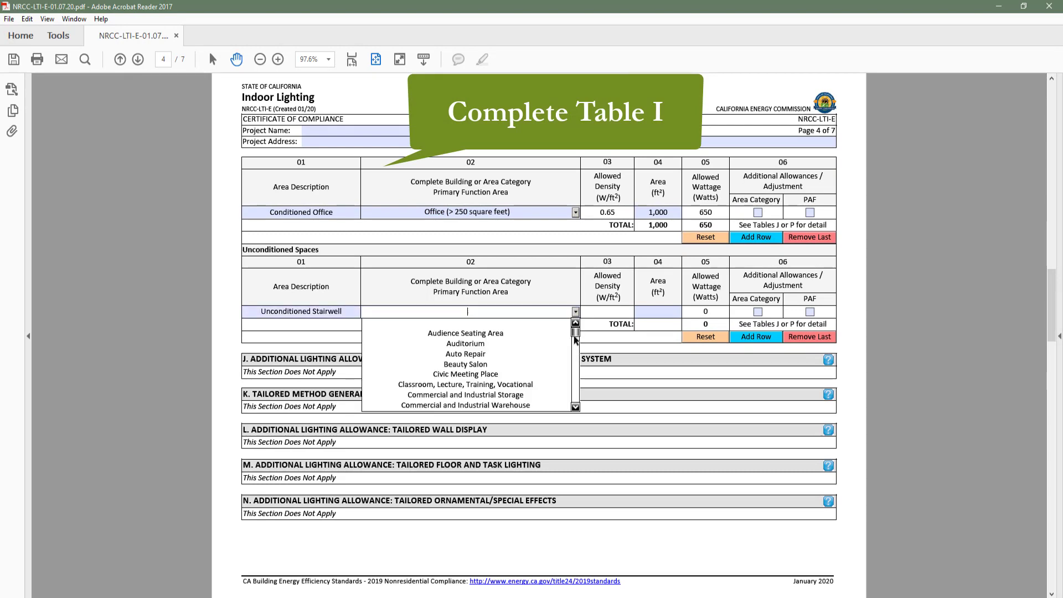
{"action": "left_click_drag", "start_coordinate": [575, 328], "coordinate": [576, 393]}
{"action": "left_click", "coordinate": [466, 363]}
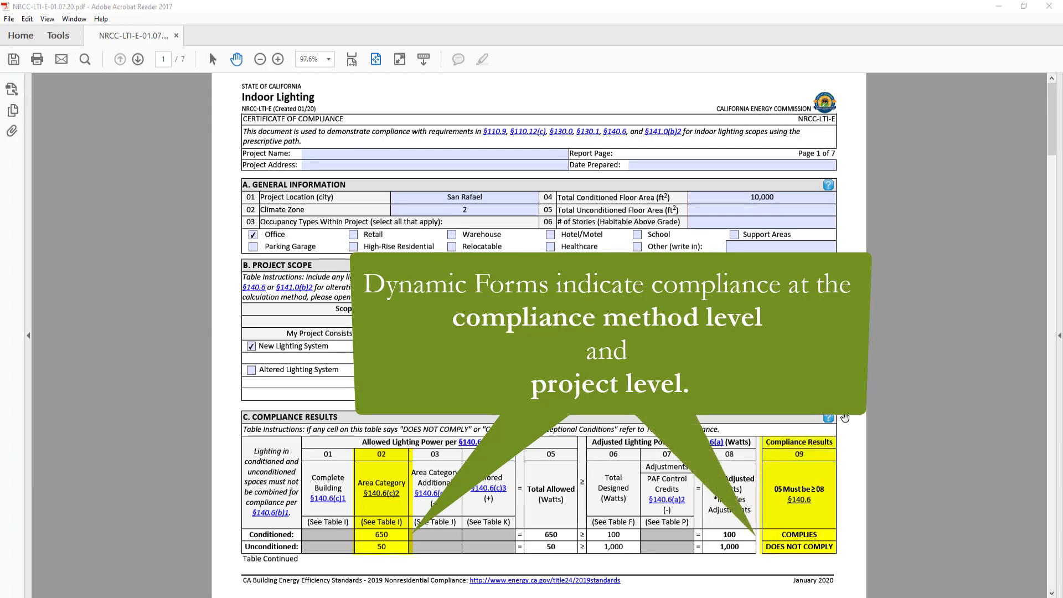
Change unconditioned fixture LED-2 to 5 W per luminaire and 7 luminaires, totalling 35 W
{"action": "scroll", "coordinate": [720, 443], "scroll_direction": "down", "scroll_amount": 3}
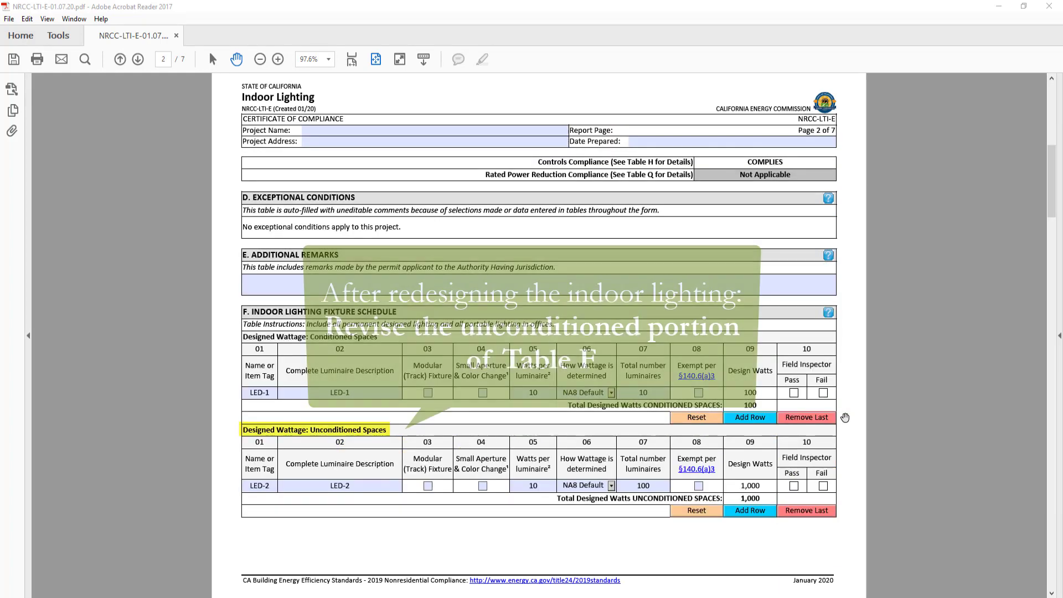
{"action": "left_click", "coordinate": [532, 485]}
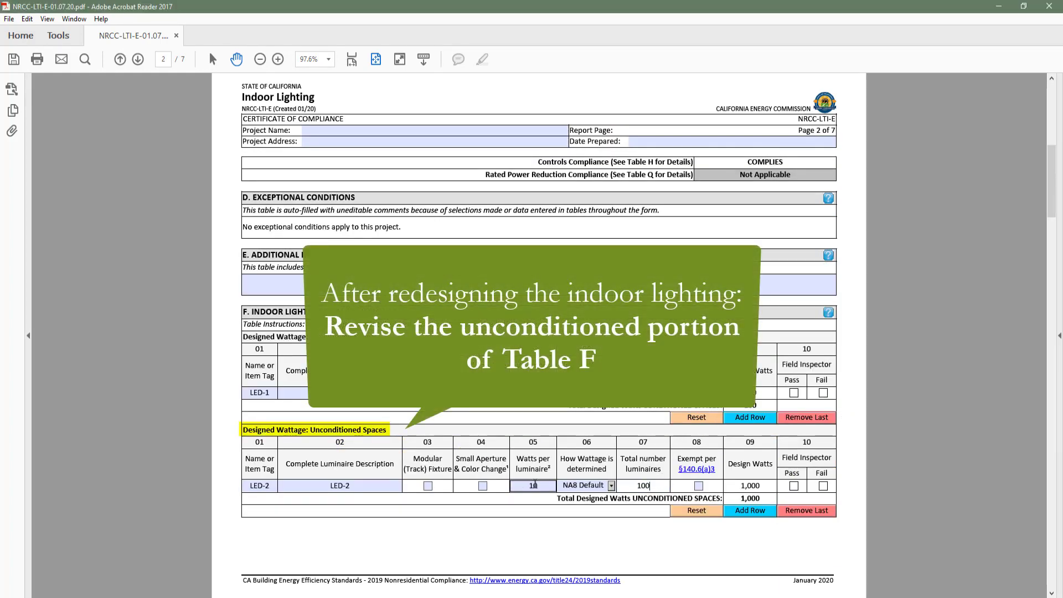
{"action": "type", "text": "5"}
{"action": "left_click", "coordinate": [624, 484]}
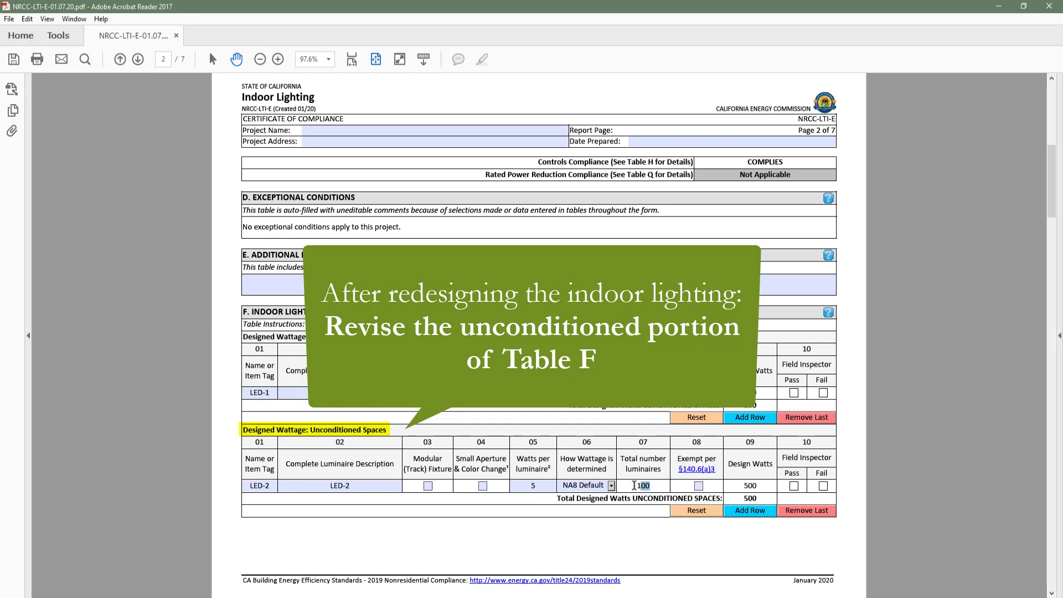
{"action": "type", "text": "7"}
{"action": "key", "text": "Return"}
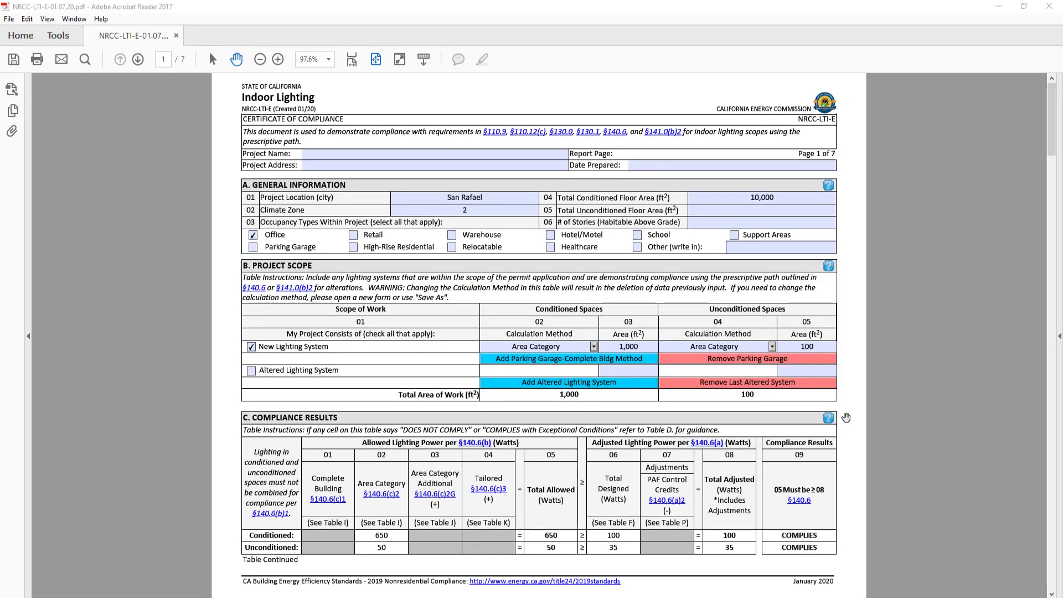
{"action": "scroll", "coordinate": [846, 418], "scroll_direction": "down", "scroll_amount": 12}
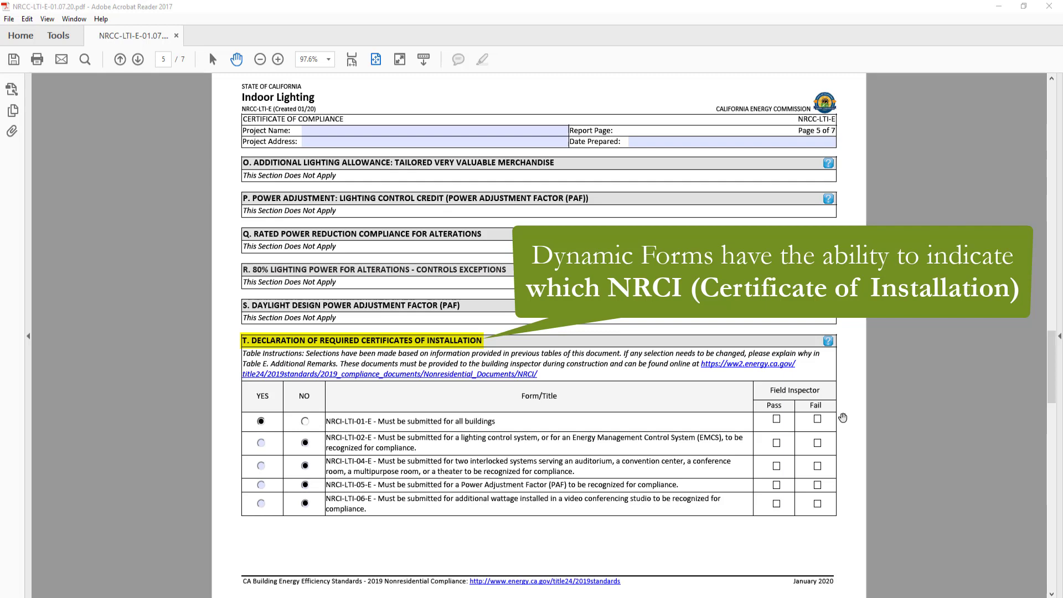
Change the office's Table H shut-off controls to EMCS and check Table T's required forms
{"action": "scroll", "coordinate": [842, 417], "scroll_direction": "down", "scroll_amount": 3}
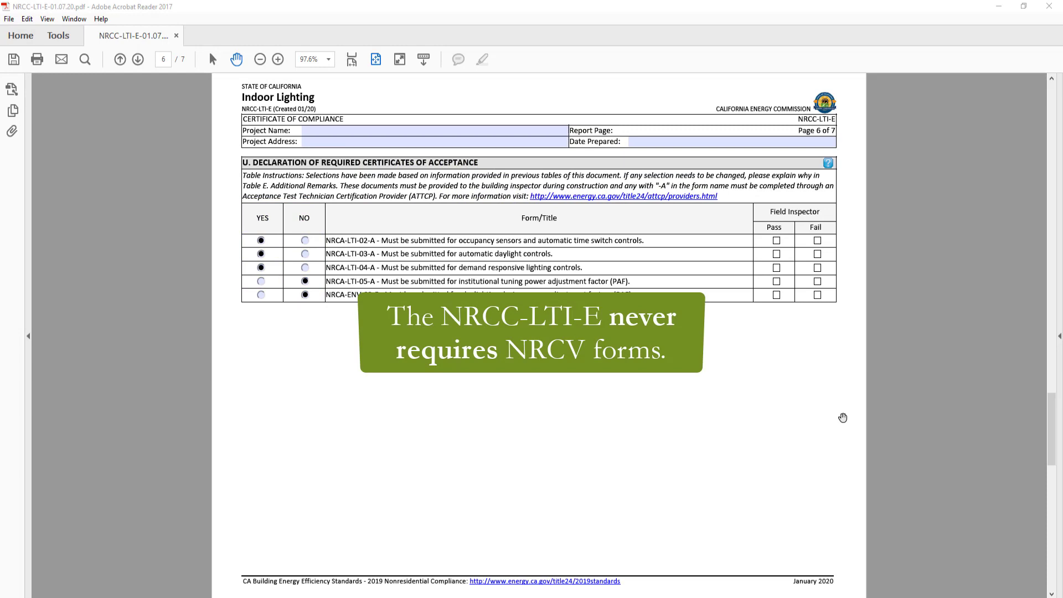
{"action": "scroll", "coordinate": [844, 418], "scroll_direction": "up", "scroll_amount": 3}
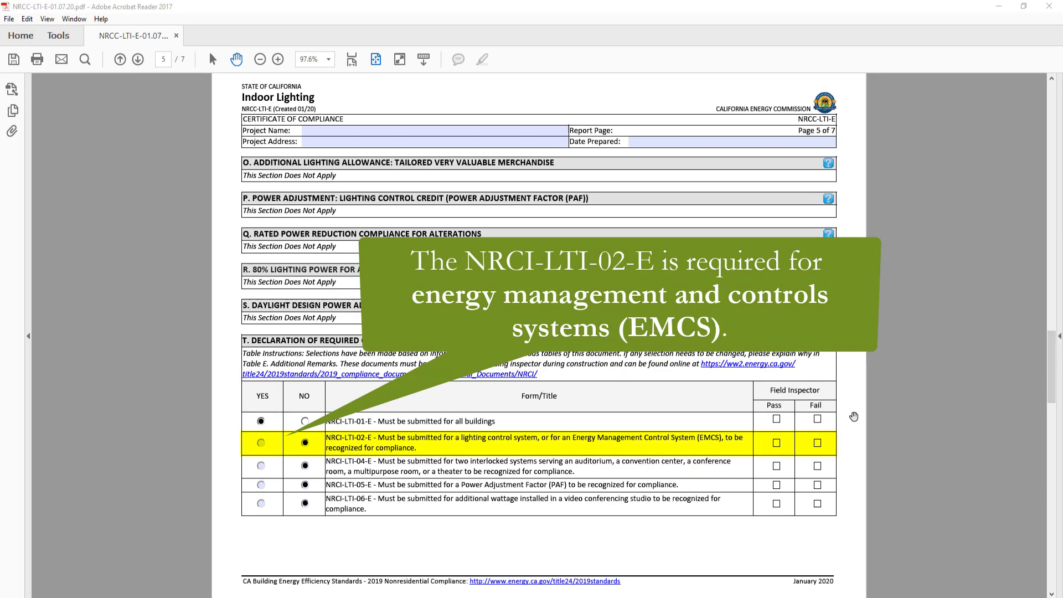
{"action": "scroll", "coordinate": [854, 416], "scroll_direction": "up", "scroll_amount": 6}
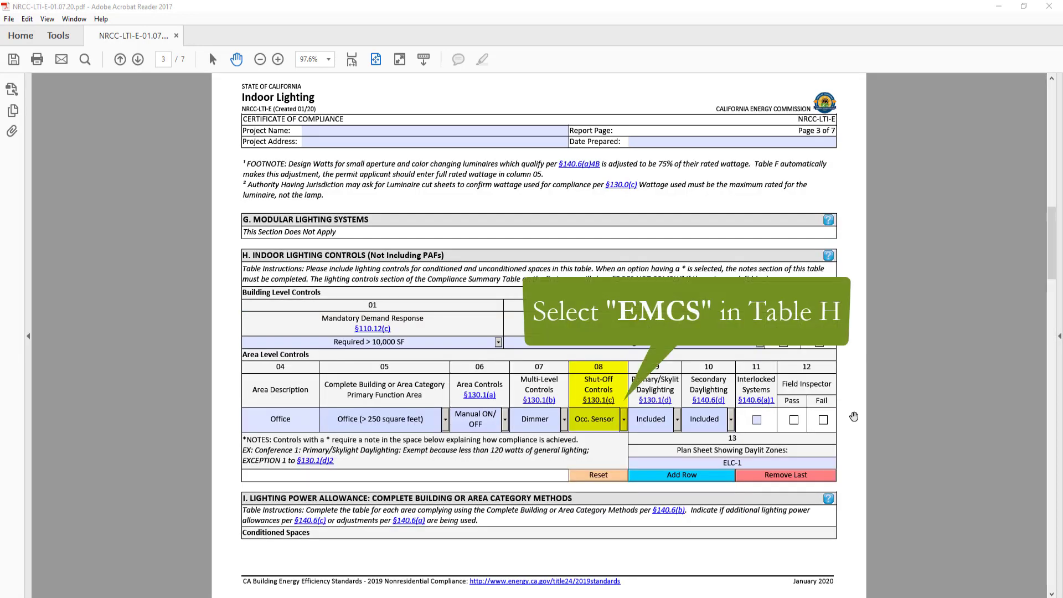
{"action": "left_click", "coordinate": [624, 419]}
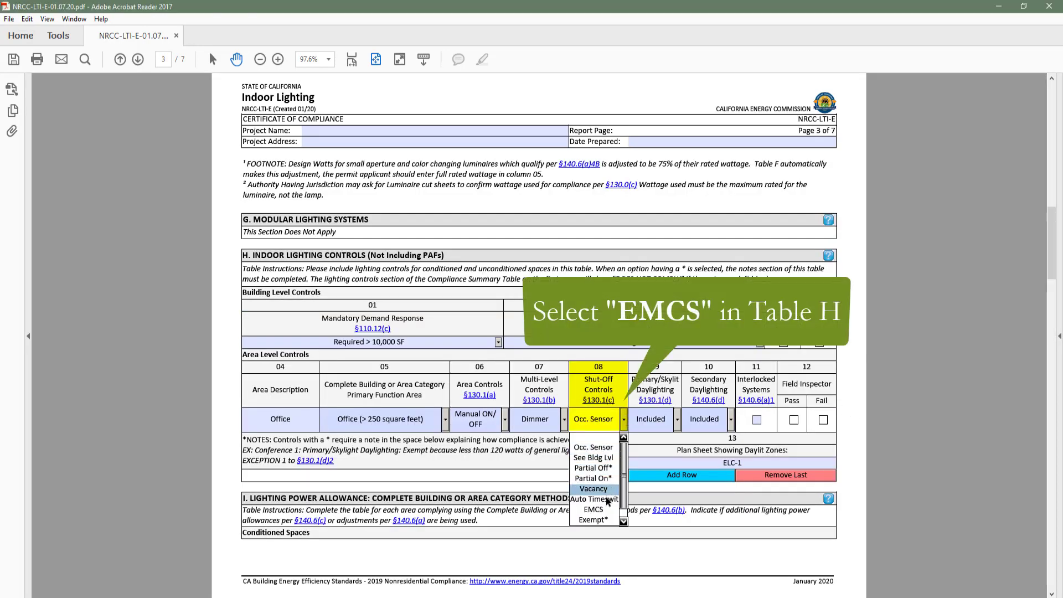
{"action": "left_click", "coordinate": [594, 509]}
{"action": "scroll", "coordinate": [857, 371], "scroll_direction": "down", "scroll_amount": 3}
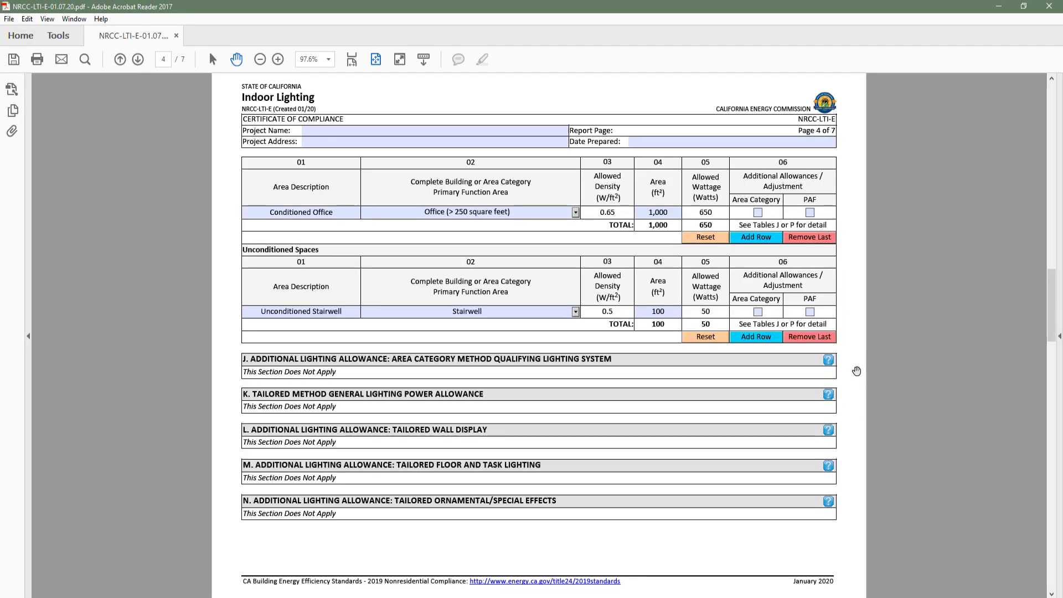
{"action": "scroll", "coordinate": [857, 370], "scroll_direction": "down", "scroll_amount": 3}
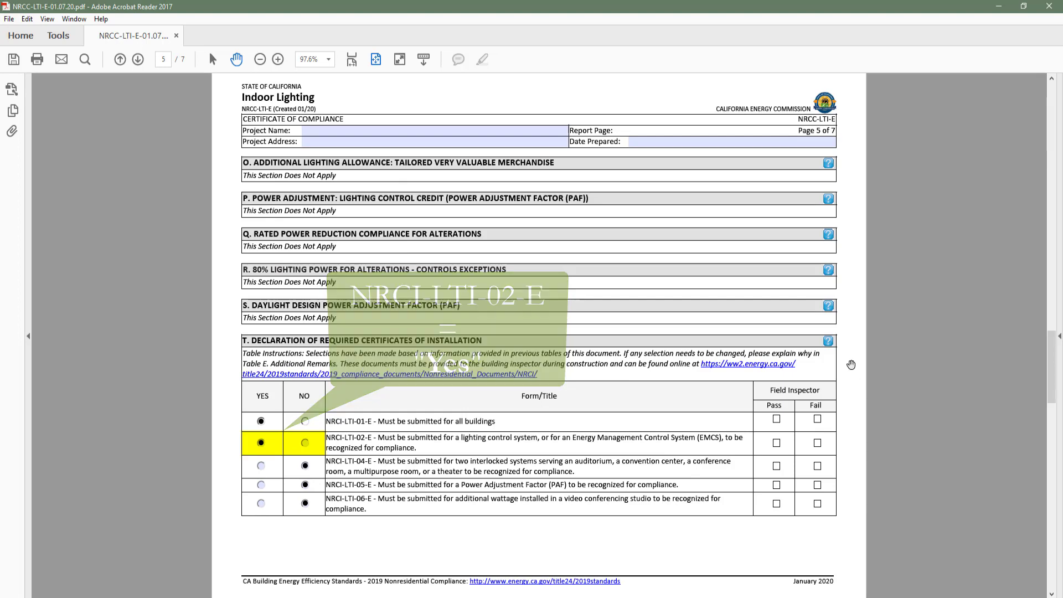
On page 1, enter 'Example Project' as the Project Name and '123 Example Street' as the address
{"action": "key", "text": "Home"}
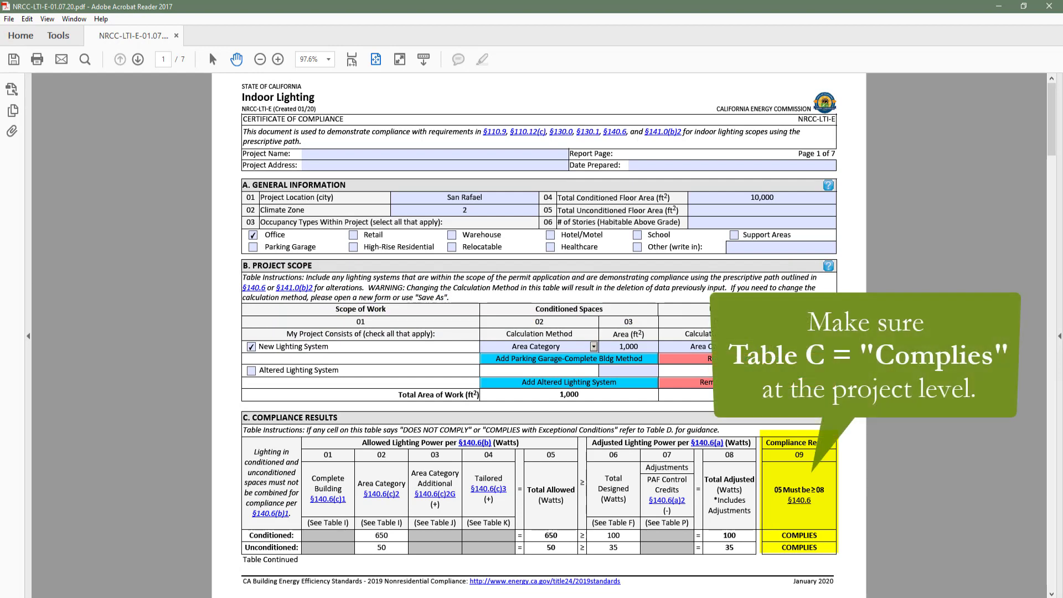
{"action": "left_click", "coordinate": [465, 156]}
{"action": "type", "text": "Example Project"}
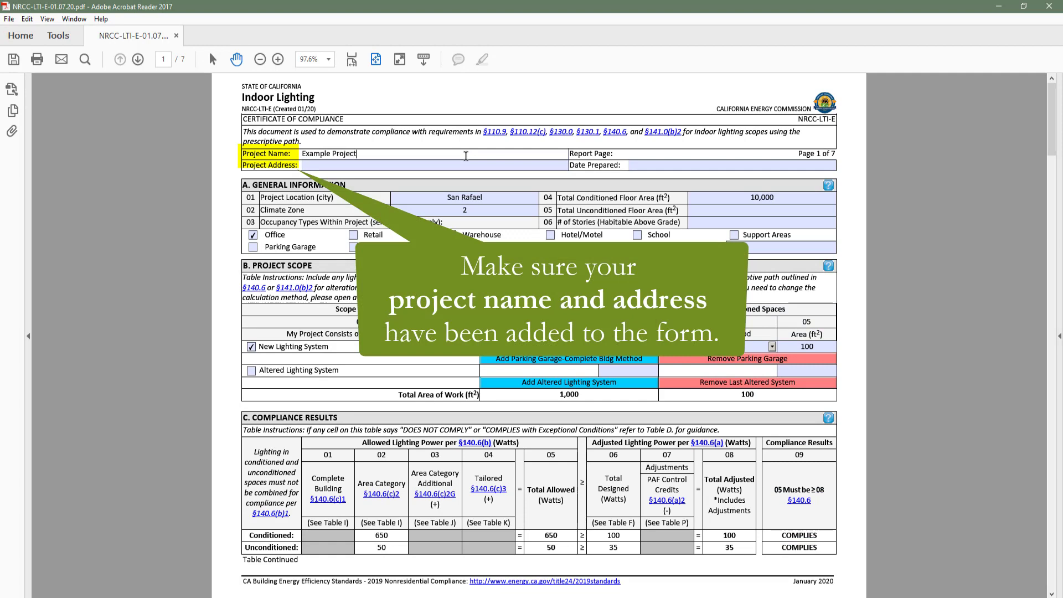
{"action": "key", "text": "Tab"}
{"action": "type", "text": "123 Examp"}
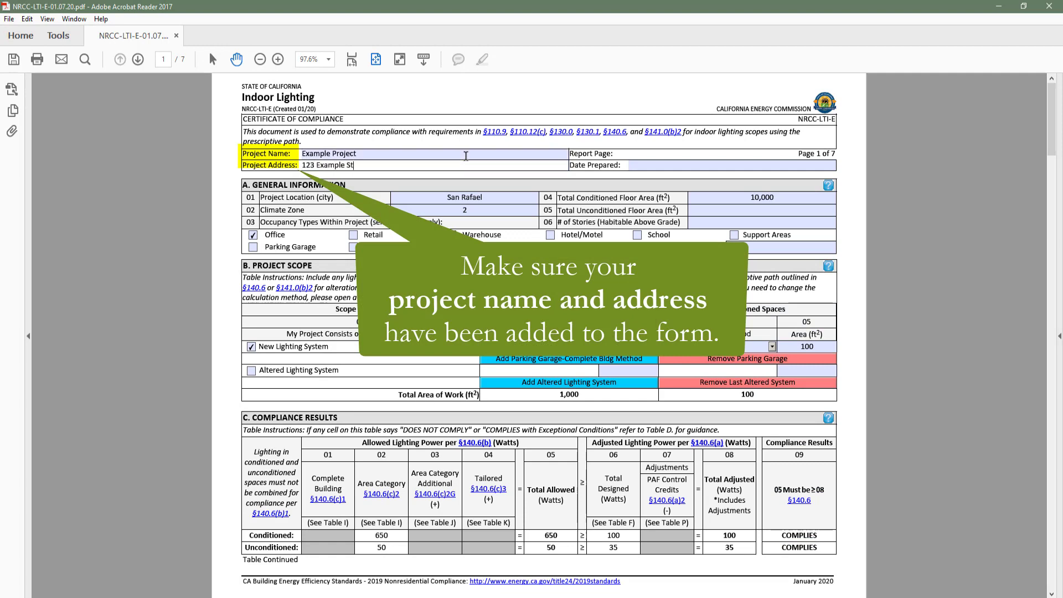
{"action": "left_click", "coordinate": [879, 258]}
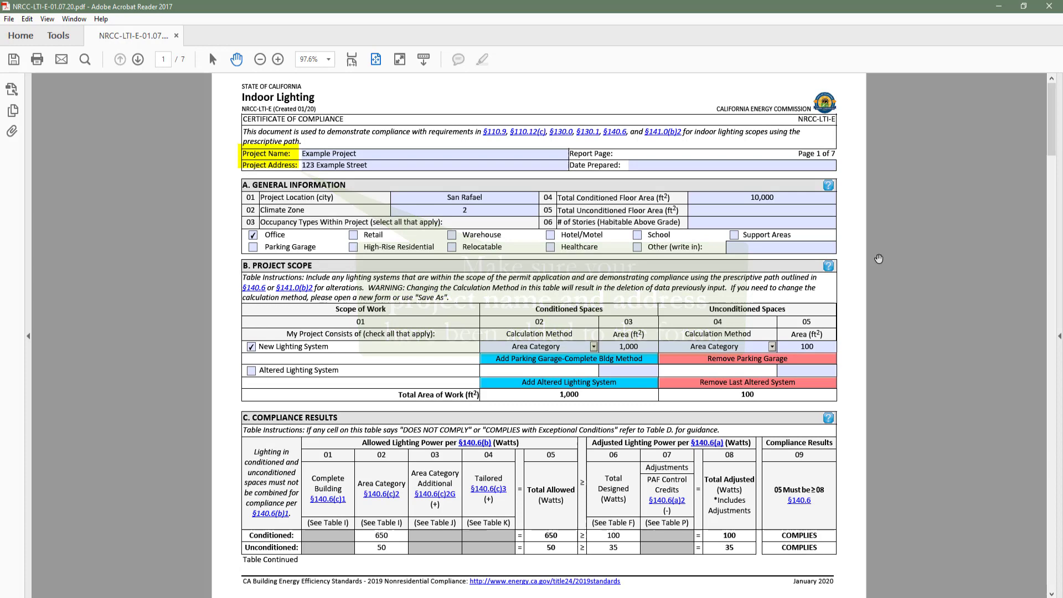
Scroll down through the form to page 7 of 7, the declaration statements page
{"action": "scroll", "coordinate": [878, 258], "scroll_direction": "down", "scroll_amount": 9}
{"action": "scroll", "coordinate": [879, 258], "scroll_direction": "down", "scroll_amount": 9}
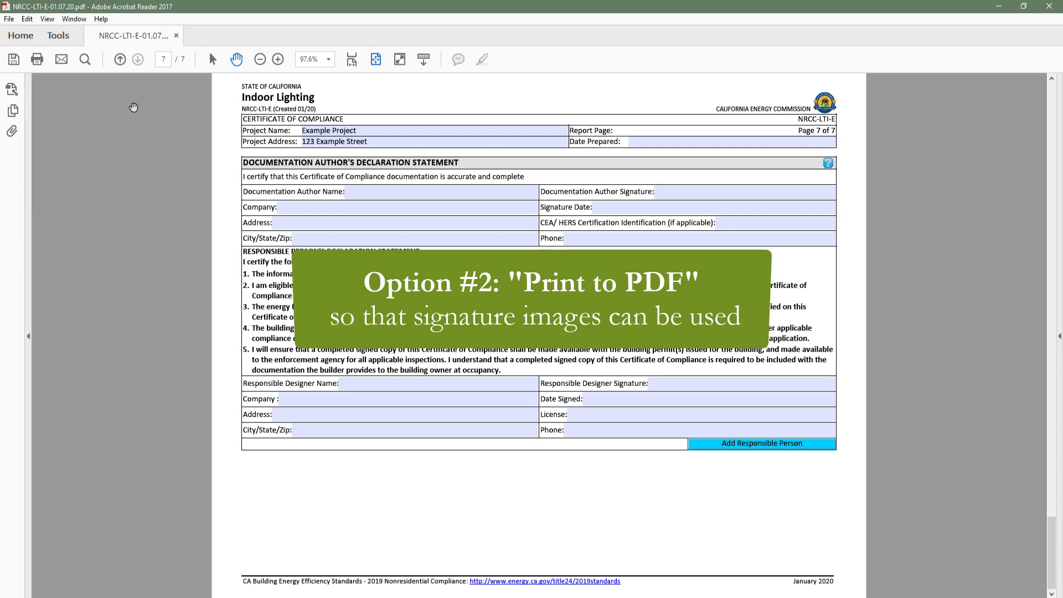
Print the form with the Microsoft Print to PDF printer to produce Static LTI.pdf
{"action": "left_click", "coordinate": [9, 18]}
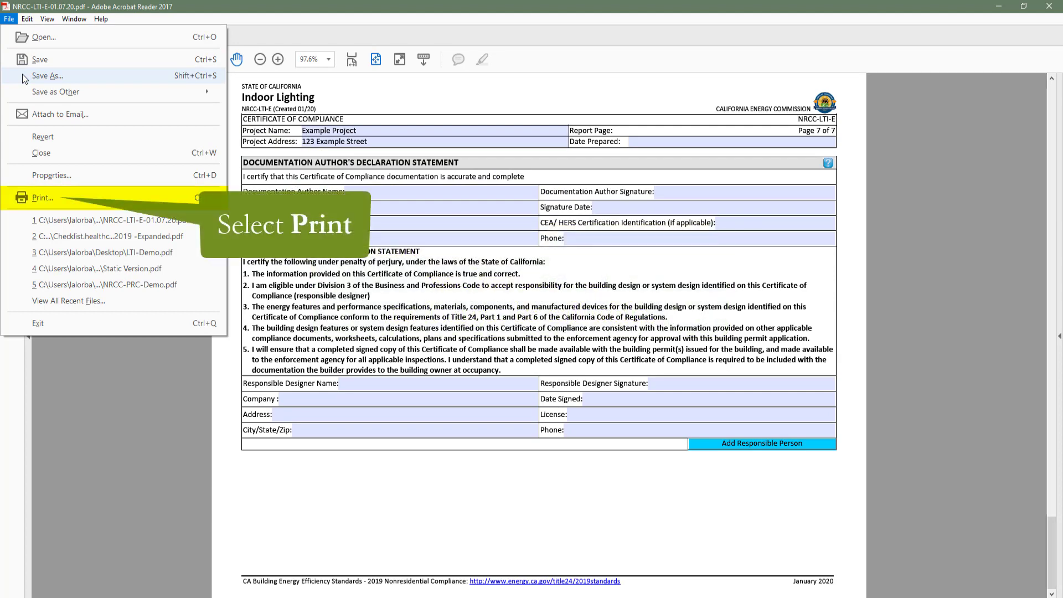
{"action": "left_click", "coordinate": [42, 198]}
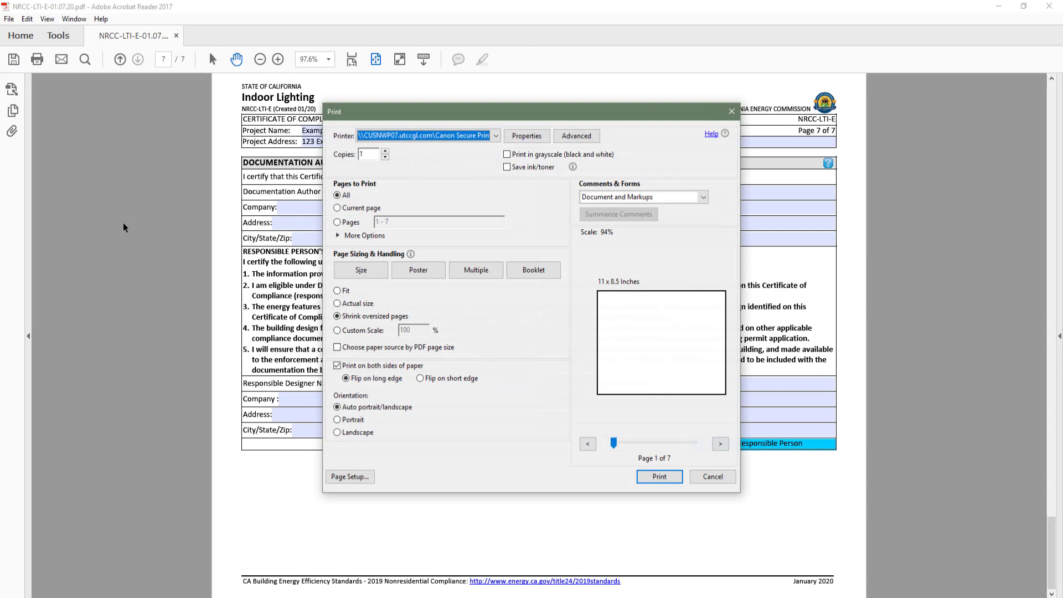
{"action": "left_click", "coordinate": [494, 135]}
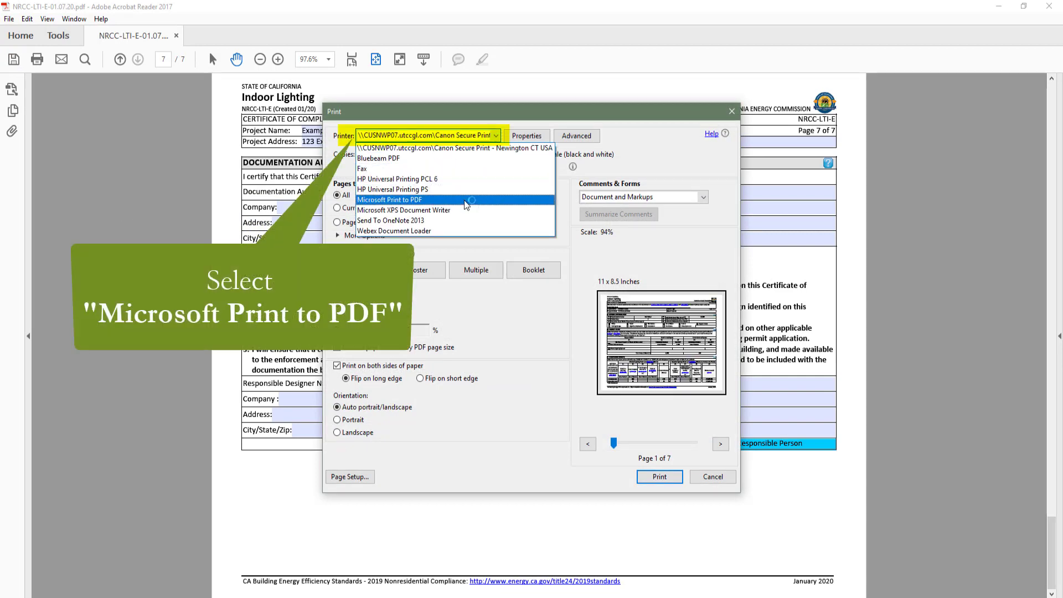
{"action": "left_click", "coordinate": [465, 201]}
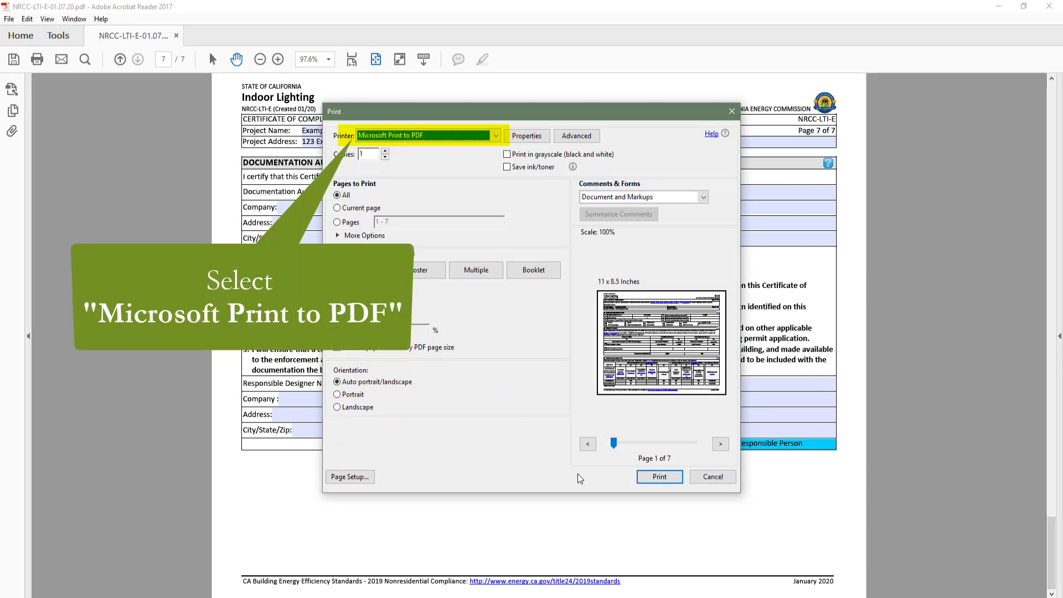
{"action": "left_click", "coordinate": [664, 480]}
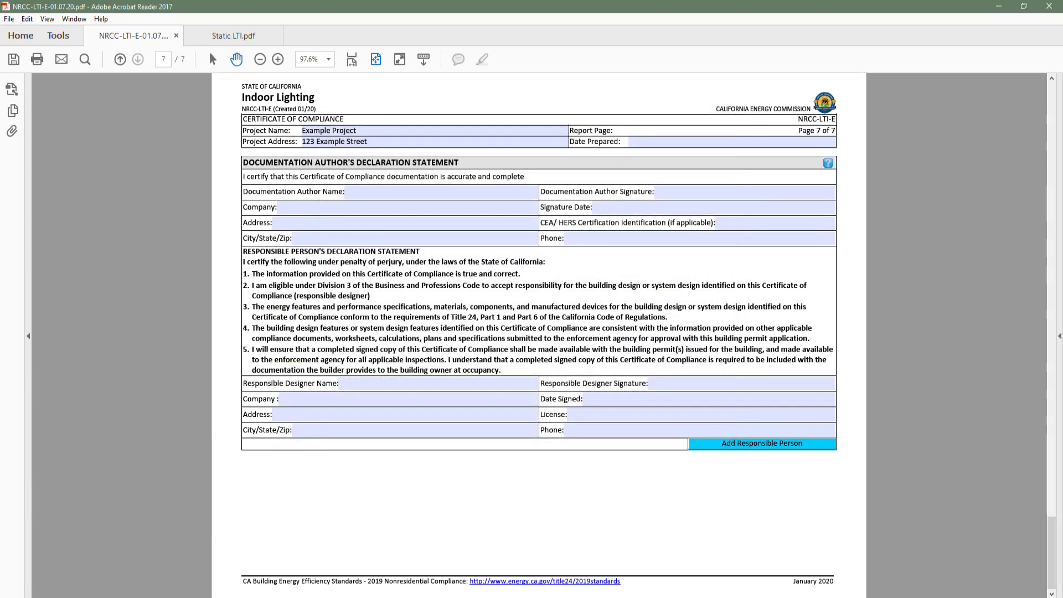
In Static LTI.pdf, paste the copied signature image into the Documentation Author Signature field
{"action": "left_click", "coordinate": [444, 572]}
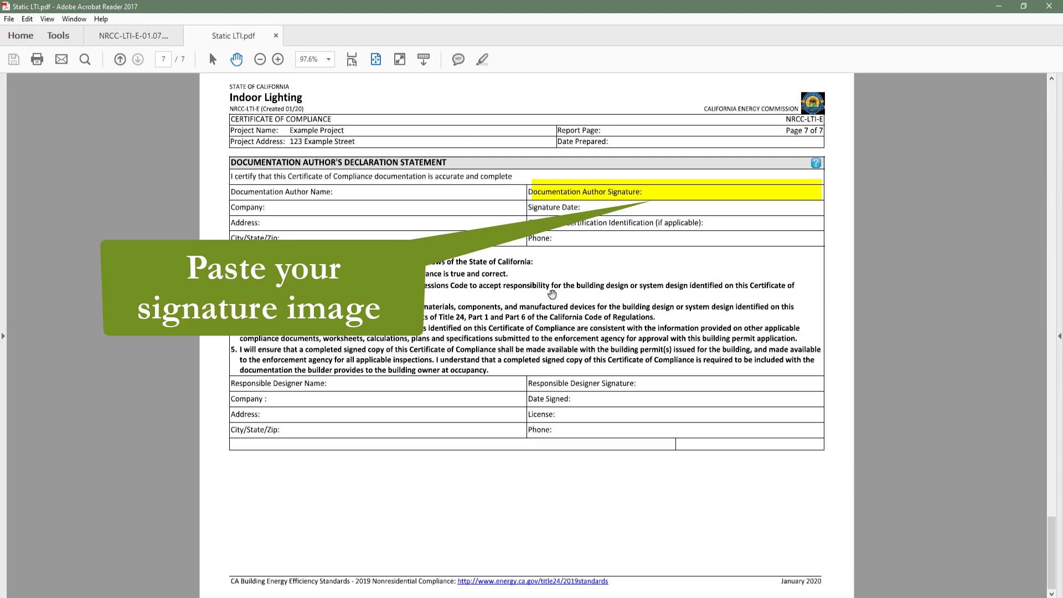
{"action": "key", "text": "ctrl+v"}
{"action": "mouse_move", "coordinate": [525, 339]}
{"action": "left_mouse_down"}
{"action": "mouse_move", "coordinate": [663, 189]}
{"action": "mouse_move", "coordinate": [701, 182]}
{"action": "left_mouse_up"}
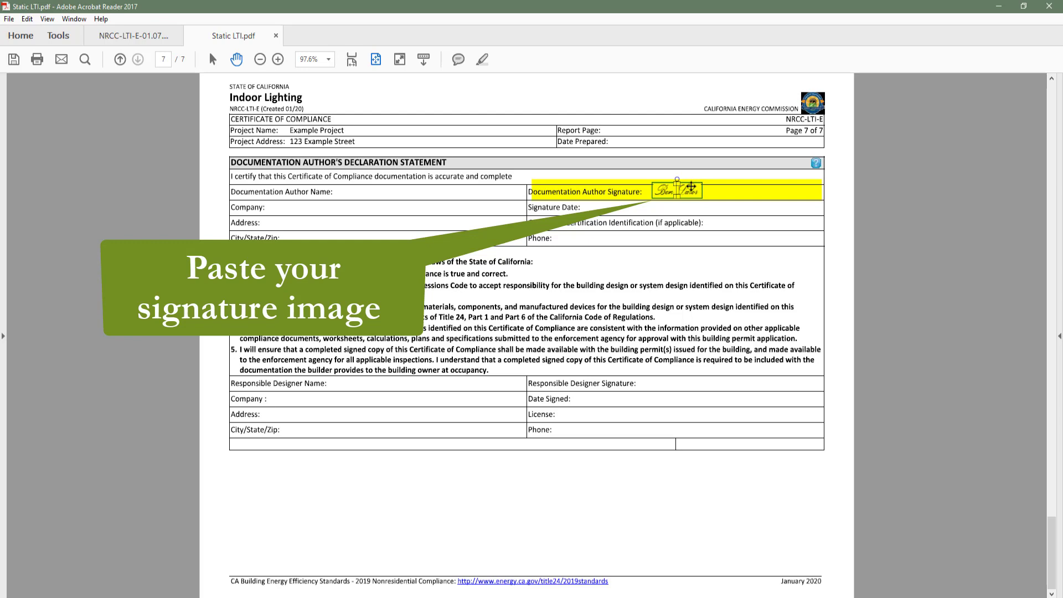